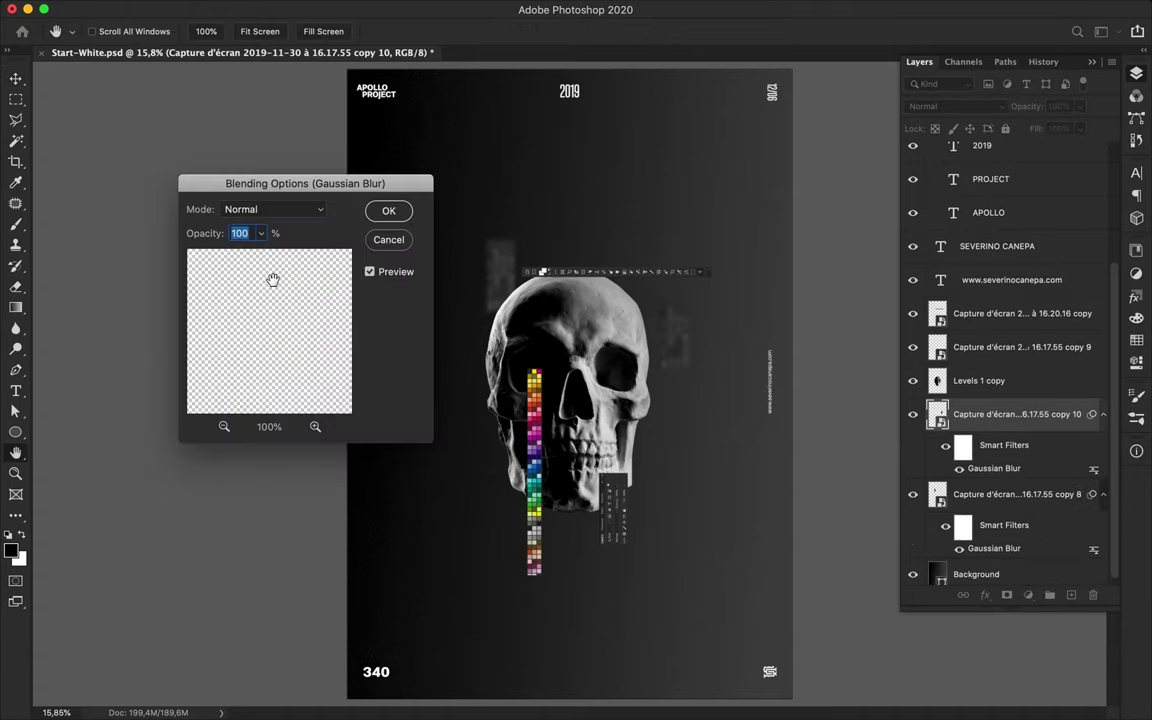
# - Delete the blurred panel screenshot copy and duplicate the sharp panel at the chin to the right side of the skull
pyautogui.click(384, 213)
pyautogui.press('Delete')
pyautogui.keyDown('alt'); pyautogui.moveTo(618, 489); pyautogui.dragTo(672, 339); pyautogui.keyUp('alt')
# - Apply a Gaussian Blur to the new panel copy at the right side of the skull
pyautogui.click(548, 8)
pyautogui.moveTo(386, 188)
pyautogui.click(674, 283)
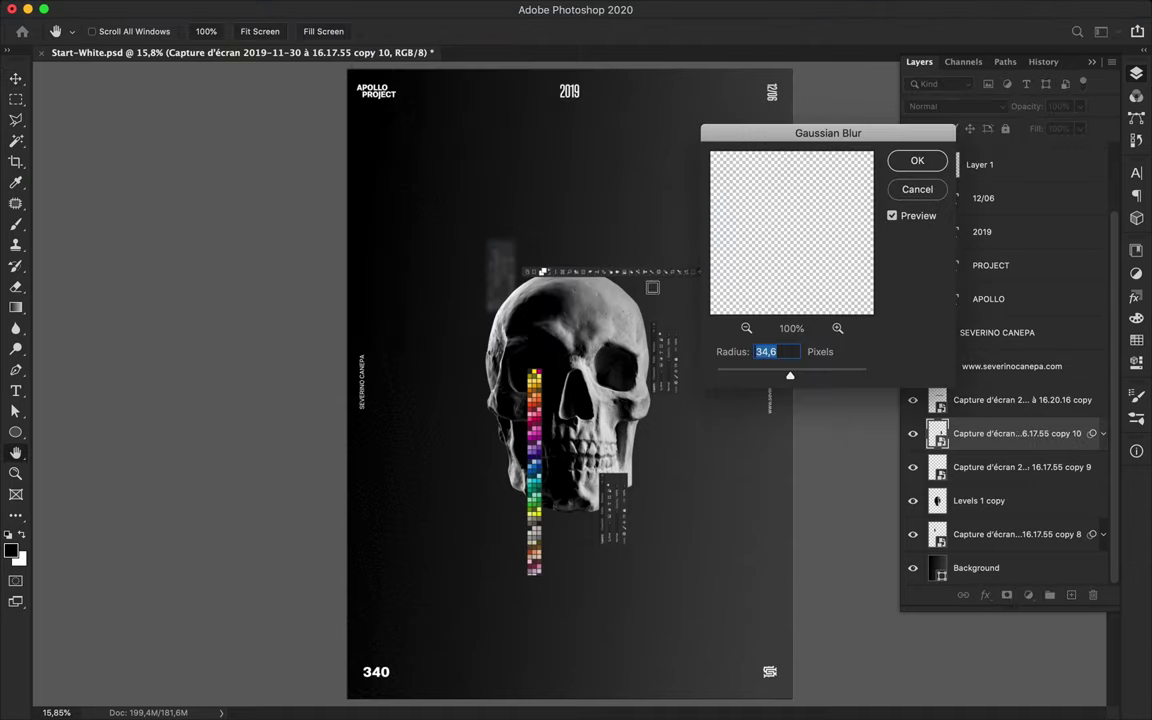
pyautogui.click(901, 168)
# - Duplicate the panel screenshot to the lower left of the skull, rotated to horizontal, and give it a Gaussian Blur
pyautogui.keyDown('alt'); pyautogui.moveTo(700, 369); pyautogui.dragTo(442, 547); pyautogui.keyUp('alt')
pyautogui.press('super+t')
pyautogui.moveTo(420, 482); pyautogui.dragTo(510, 487)
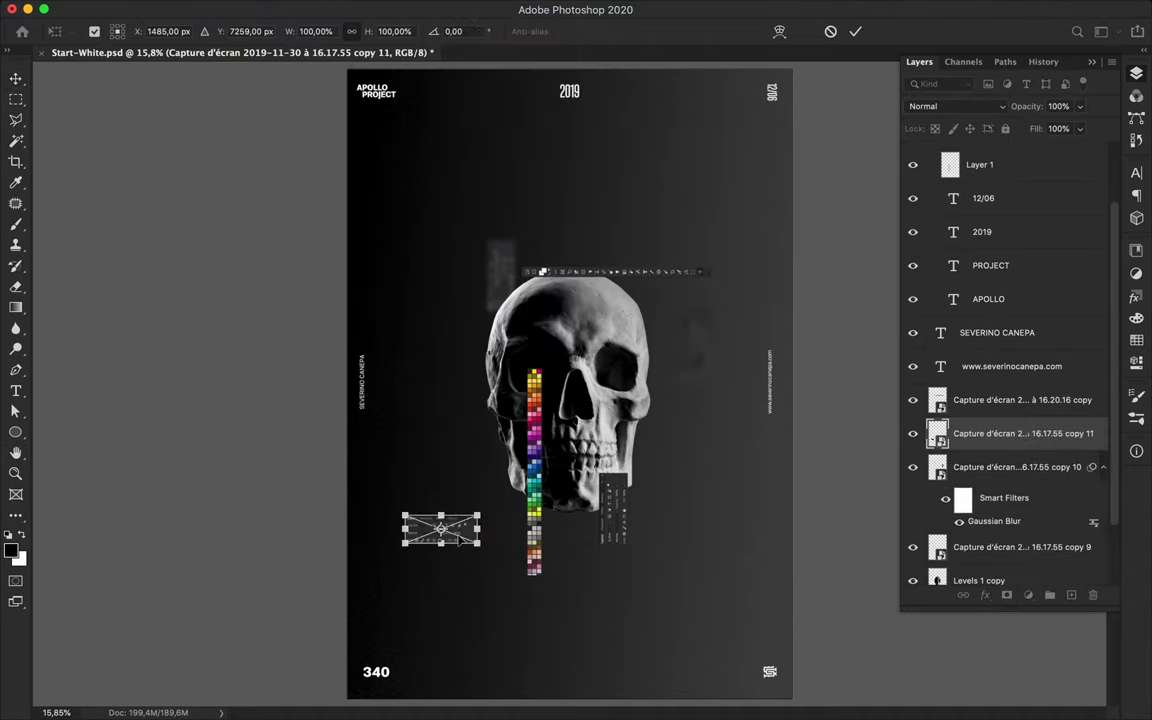
pyautogui.press('Return')
# - Rotate the toolbar screenshot above the skull to vertical and place it running down into the right eye socket
pyautogui.click(649, 276)
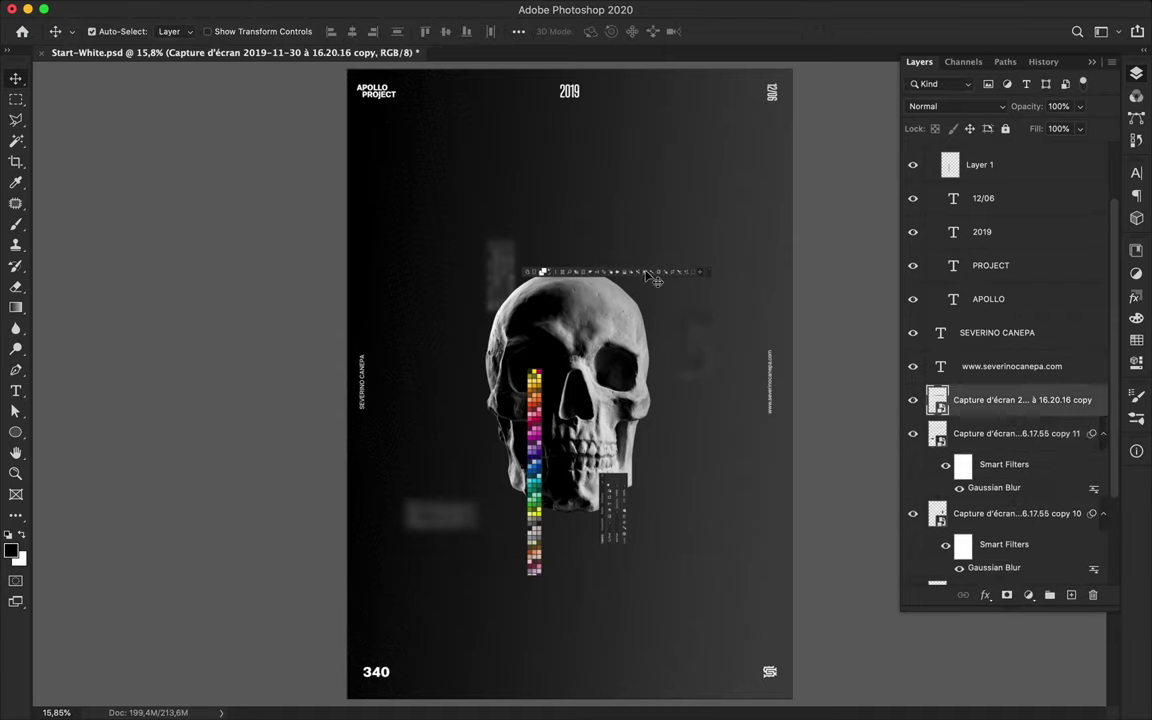
pyautogui.press('super+t')
pyautogui.keyDown('shift'); pyautogui.moveTo(730, 224); pyautogui.dragTo(592, 160); pyautogui.keyUp('shift')
pyautogui.press('Return')
# - Duplicate the vertical toolbar strip down to the chin and move the copy's layer behind the skull layer Levels 1 copy
pyautogui.keyDown('alt'); pyautogui.moveTo(618, 227); pyautogui.dragTo(575, 455); pyautogui.keyUp('alt')
pyautogui.moveTo(1070, 404); pyautogui.dragTo(1018, 568)
pyautogui.click(1104, 375)
pyautogui.click(1104, 408)
pyautogui.moveTo(1055, 441); pyautogui.dragTo(1034, 518)
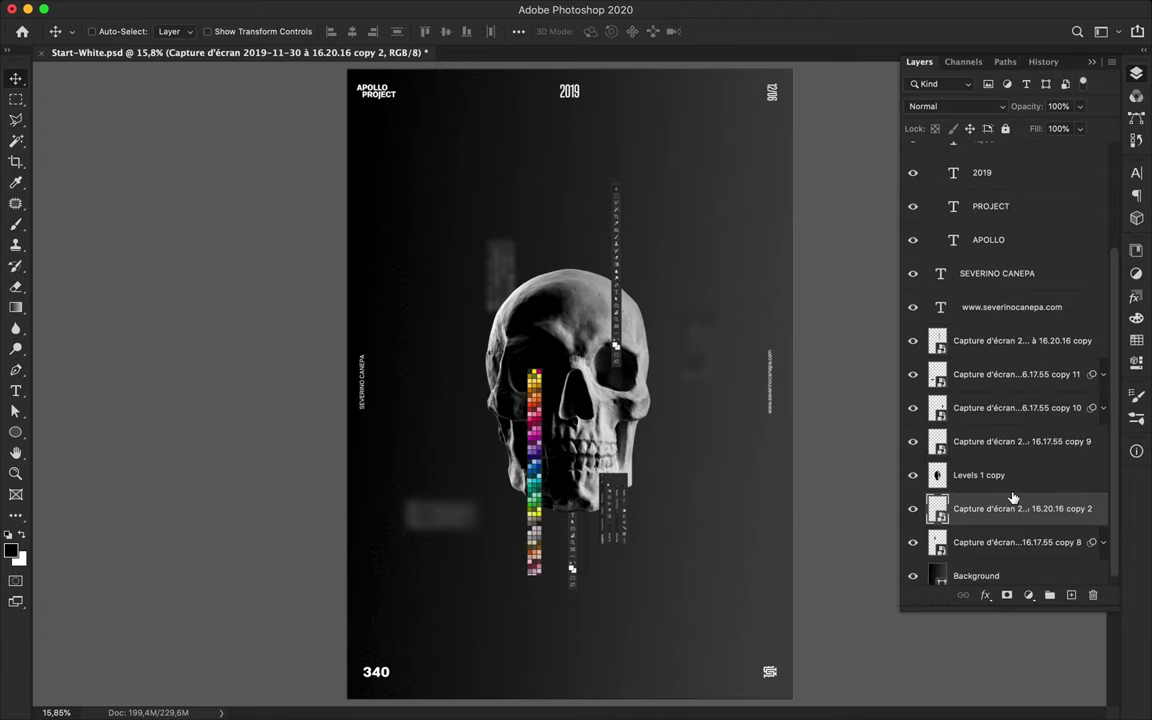
# - Apply a Gaussian Blur with a 61.9-pixel radius to the toolbar copy behind the chin
pyautogui.click(514, 8)
pyautogui.click(430, 31)
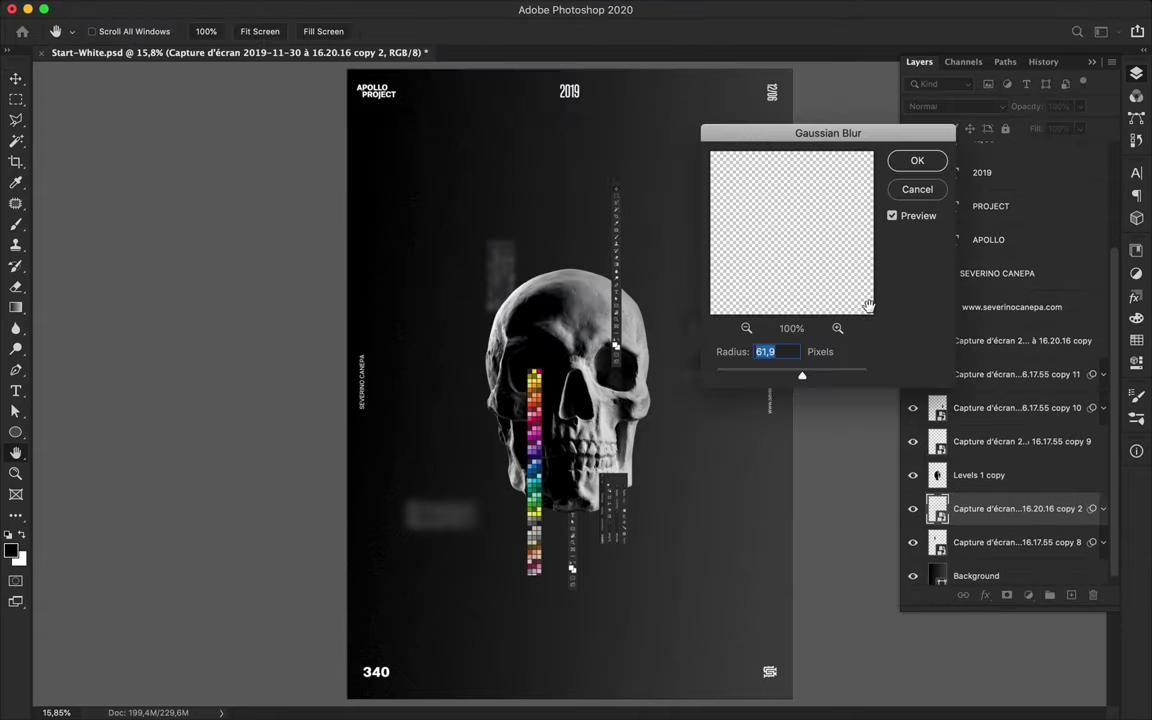
pyautogui.press('Return')
# - Duplicate the sharp toolbar strip over the jaw, and rotate the blurred strip to horizontal so it extends right of the chin
pyautogui.moveTo(616, 264); pyautogui.dragTo(570, 490)
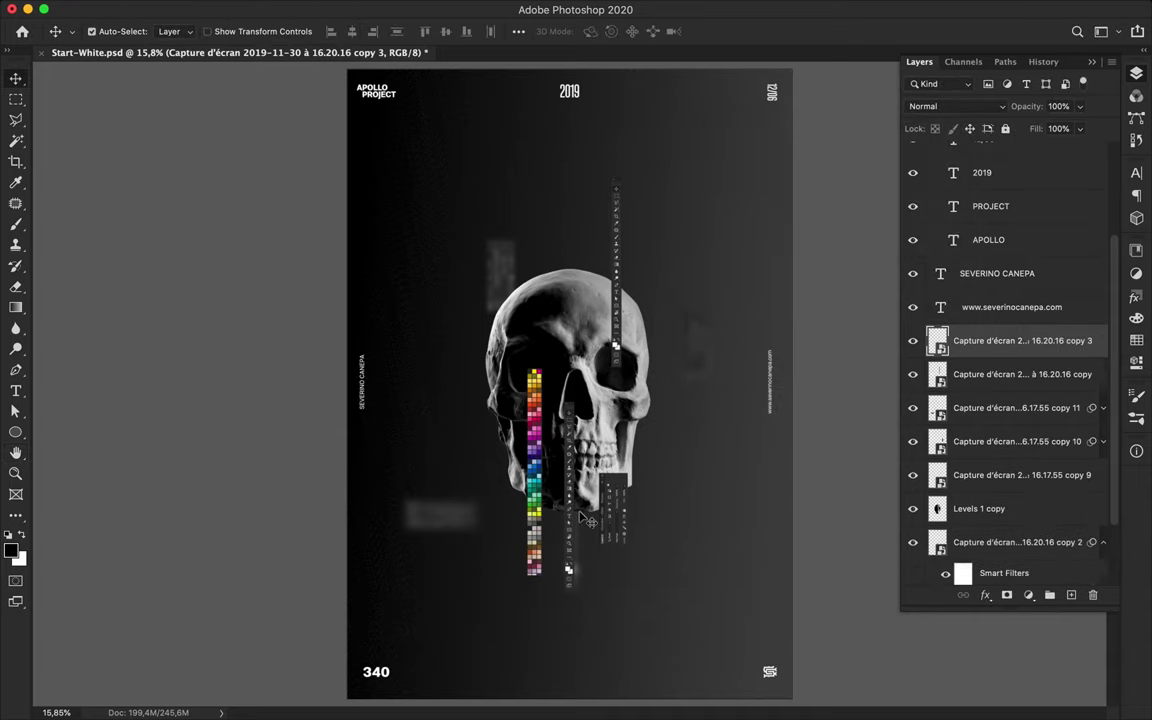
pyautogui.moveTo(583, 540); pyautogui.dragTo(676, 550)
pyautogui.press('super+t')
pyautogui.moveTo(656, 407); pyautogui.dragTo(562, 511)
pyautogui.press('Return')
pyautogui.moveTo(648, 512); pyautogui.dragTo(647, 536)
# - Apply a light Gaussian Blur to the vertical toolbar strip over the jaw and move it down below the chin
pyautogui.click(569, 534)
pyautogui.click(520, 9)
pyautogui.moveTo(400, 195)
pyautogui.click(660, 258)
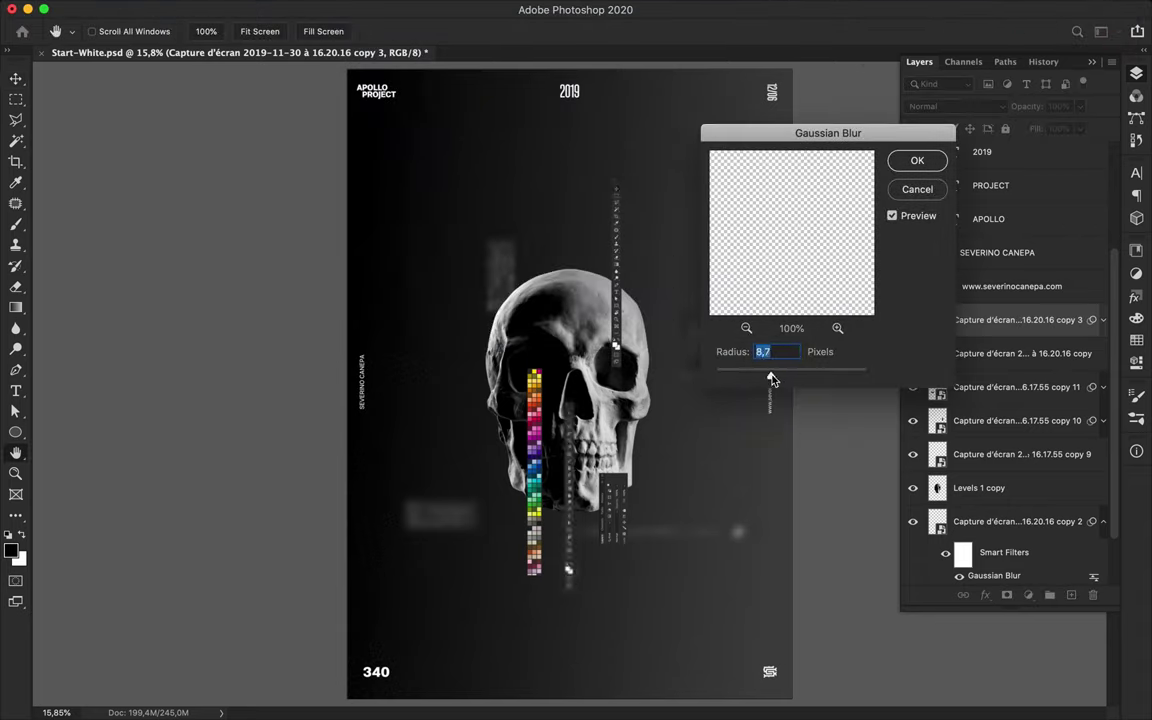
pyautogui.click(917, 162)
pyautogui.moveTo(568, 485); pyautogui.dragTo(558, 541)
# - Duplicate the colour swatch strip above the skull, place its layer behind the skull, and reapply the last Gaussian Blur to it
pyautogui.moveTo(535, 536); pyautogui.dragTo(581, 316)
pyautogui.moveTo(975, 218); pyautogui.dragTo(993, 478)
pyautogui.moveTo(578, 207); pyautogui.dragTo(602, 249)
pyautogui.click(379, 8)
pyautogui.click(388, 28)
# - Duplicate the sharp colour swatch strip and rotate the copy to horizontal, extending from the jaw to the right
pyautogui.moveTo(536, 398); pyautogui.dragTo(474, 385)
pyautogui.press('super+t')
pyautogui.press('Return')
pyautogui.moveTo(661, 378); pyautogui.dragTo(690, 432)
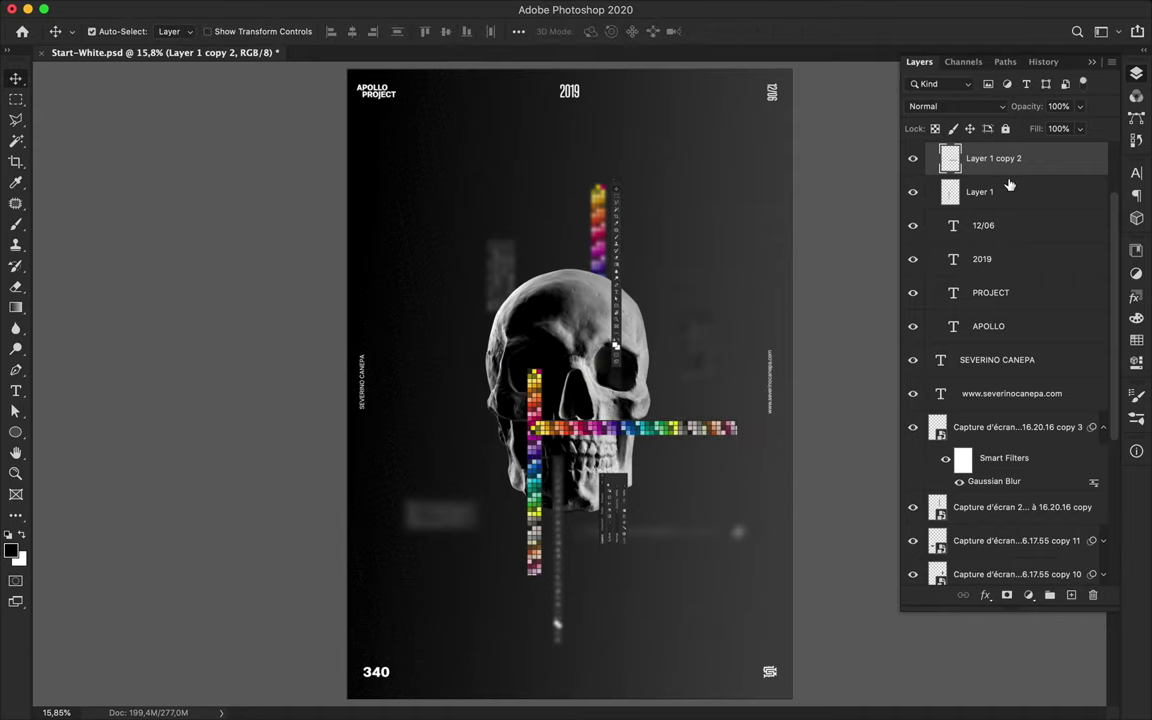
# - Move Layer 1 and Layer 1 copy 2 behind the skull and reapply the last Gaussian Blur to the horizontal swatch strip
pyautogui.keyDown('shift'); pyautogui.click(1010, 188); pyautogui.keyUp('shift')
pyautogui.moveTo(1023, 178); pyautogui.dragTo(1043, 510)
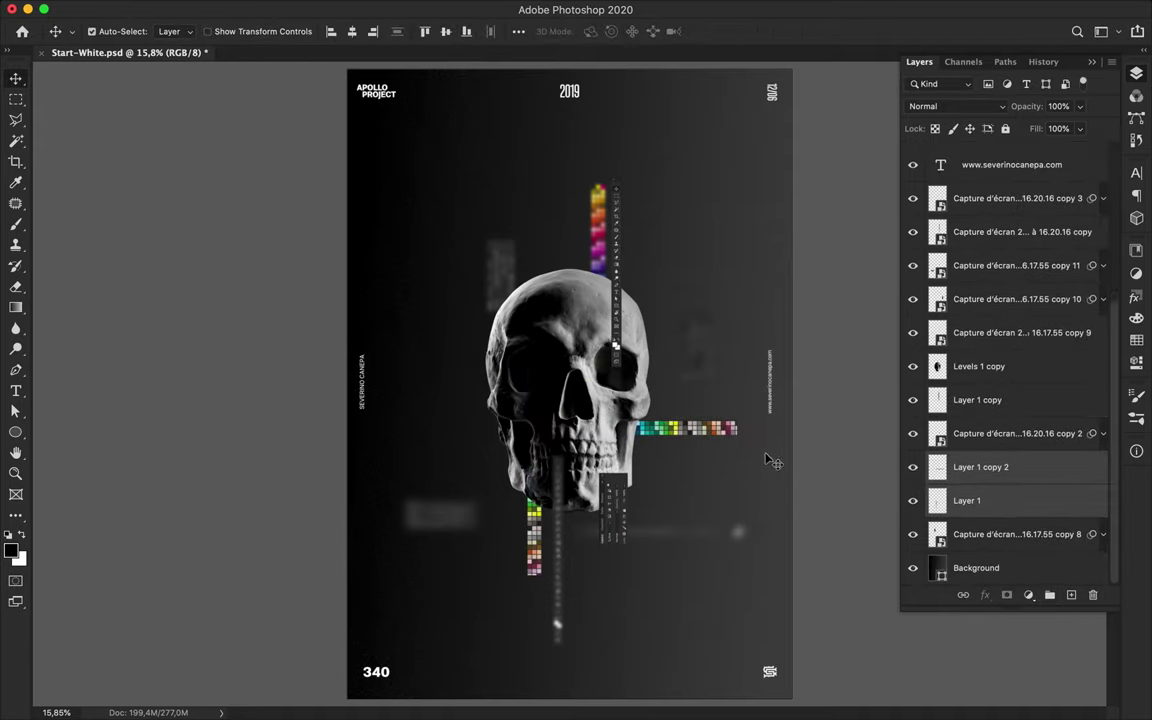
pyautogui.click(985, 467)
pyautogui.click(373, 8)
pyautogui.click(430, 26)
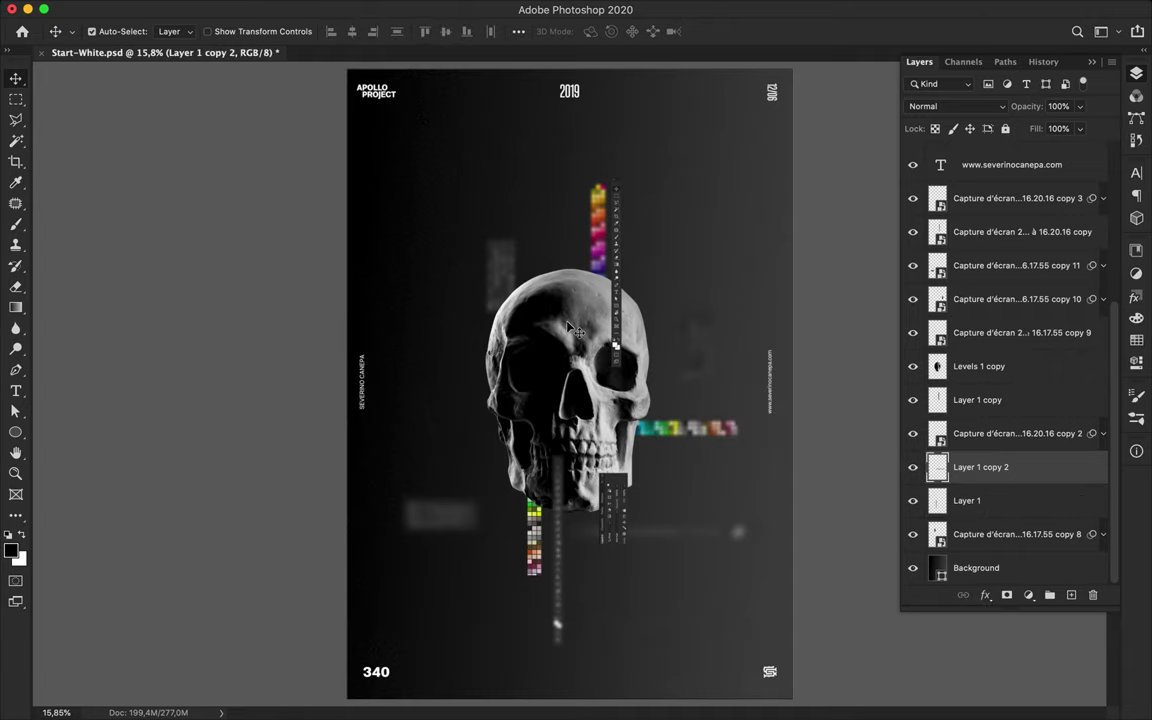
# - Blur the horizontal swatch strip further with a Gaussian Blur radius of about 112 pixels and shift it slightly down and right
pyautogui.click(411, 9)
pyautogui.click(635, 257)
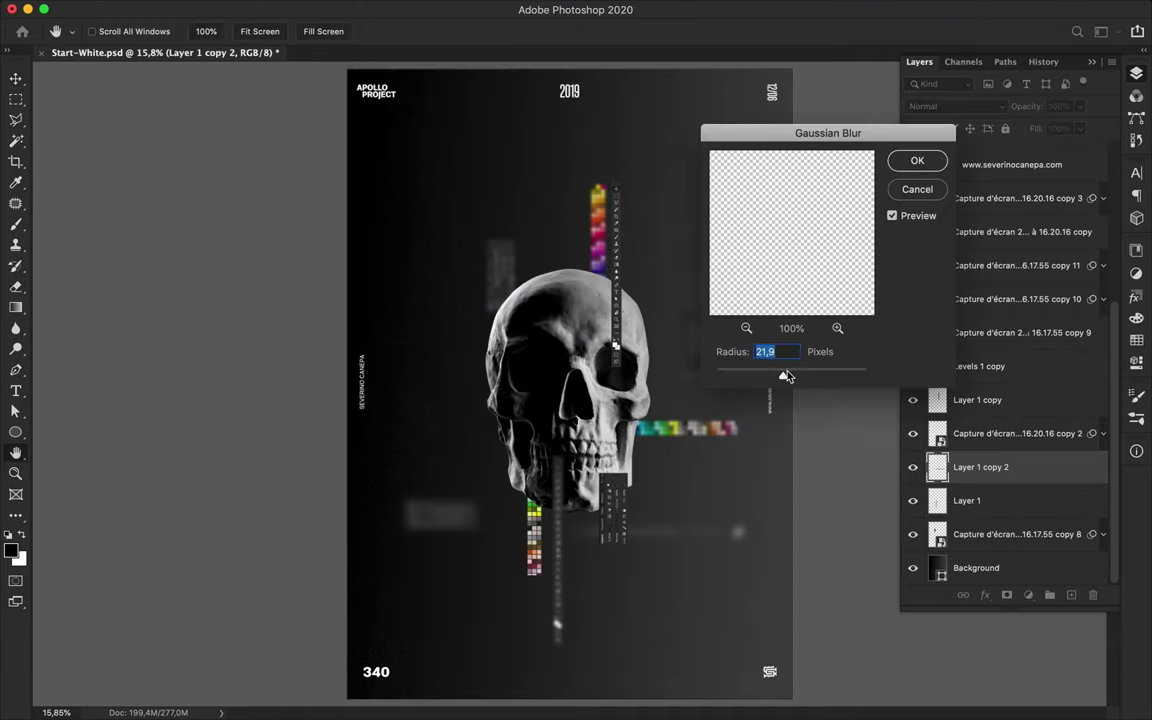
pyautogui.moveTo(787, 373); pyautogui.dragTo(818, 378)
pyautogui.click(918, 160)
pyautogui.press('v')
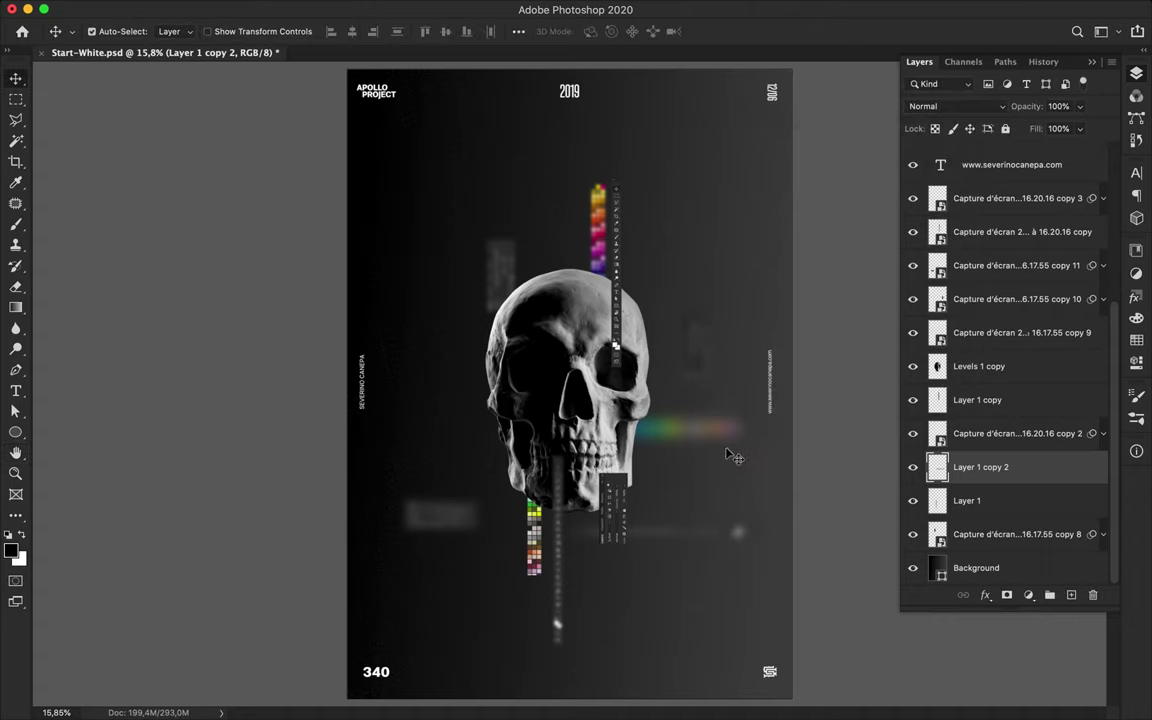
pyautogui.moveTo(730, 433); pyautogui.dragTo(737, 473)
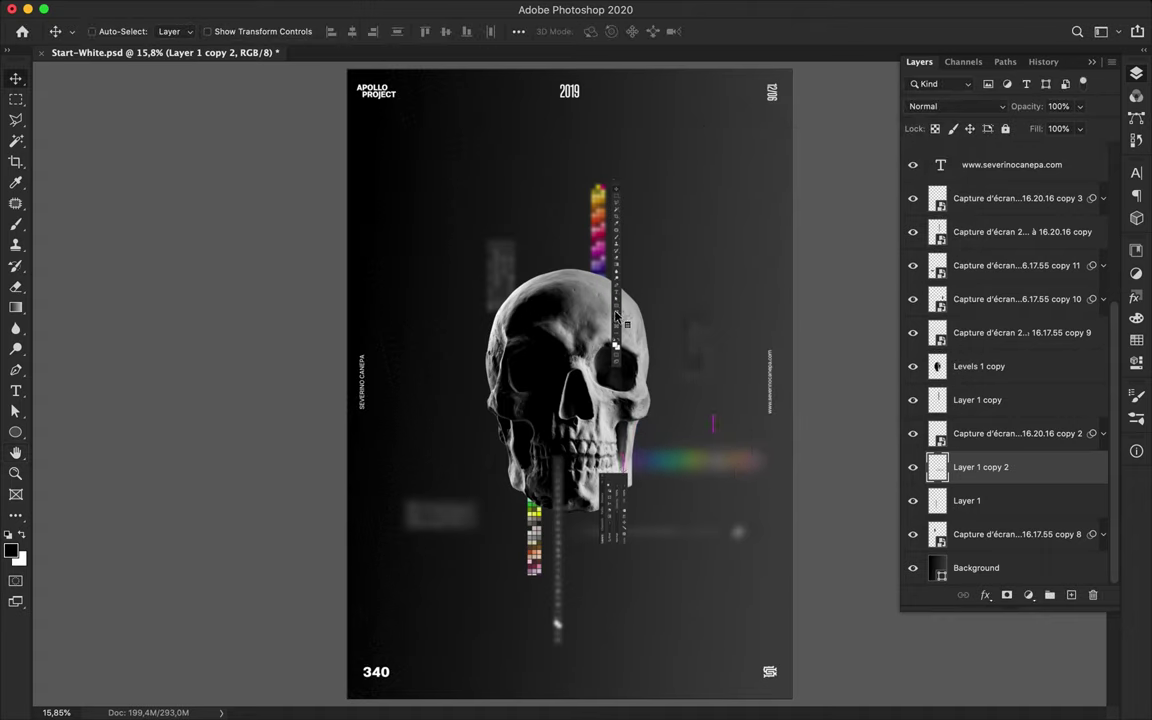
# - Duplicate the panel screenshot from the chin to the top of the skull and apply a light Gaussian Blur to it
pyautogui.click(622, 494)
pyautogui.moveTo(624, 505); pyautogui.dragTo(553, 243)
pyautogui.click(374, 9)
pyautogui.moveTo(469, 202)
pyautogui.click(690, 261)
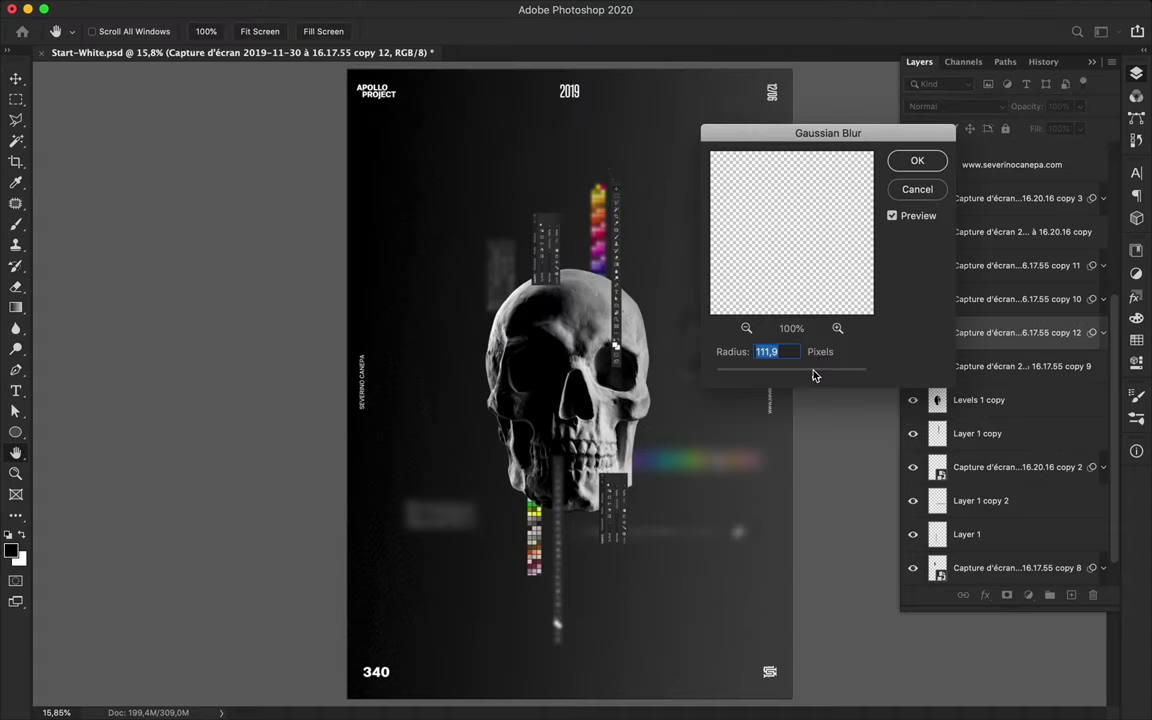
pyautogui.moveTo(774, 378); pyautogui.dragTo(778, 380)
pyautogui.click(917, 162)
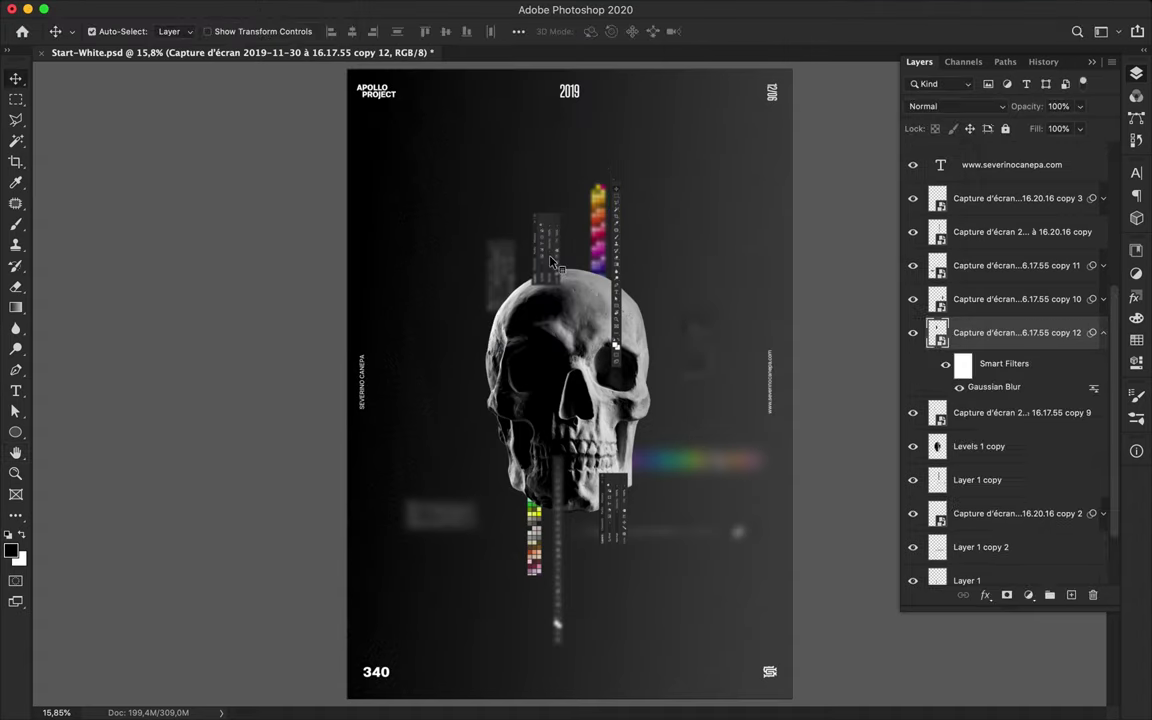
# - Bring the vertical colour swatch strip Layer 1 in front of the skull and fine-tune its position
pyautogui.press('super+plus')
pyautogui.moveTo(637, 265); pyautogui.dragTo(645, 268)
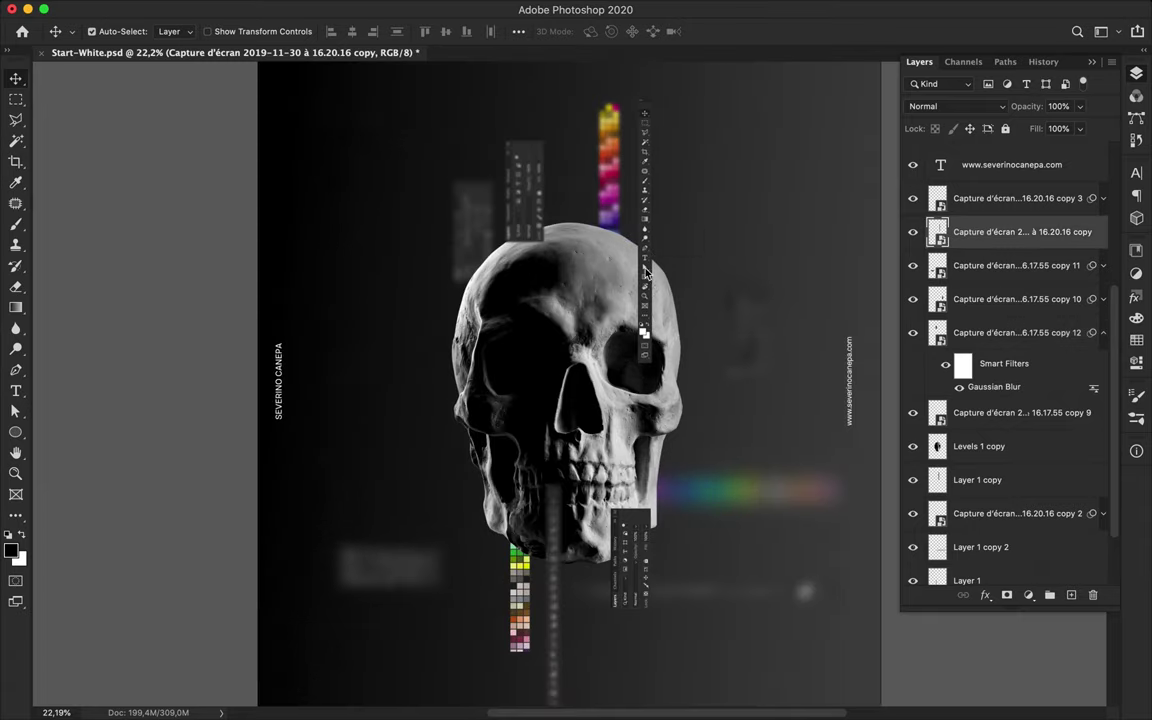
pyautogui.click(525, 591)
pyautogui.moveTo(984, 566); pyautogui.dragTo(976, 180)
pyautogui.moveTo(520, 442)
pyautogui.mouseDown()
pyautogui.moveTo(519, 404)
pyautogui.moveTo(520, 434)
pyautogui.mouseUp()
# - Move the vertical toolbar strip slightly down over the right eye socket and save the document
pyautogui.click(642, 339)
pyautogui.moveTo(644, 267); pyautogui.dragTo(633, 299)
pyautogui.scroll(-3, 570, 360)
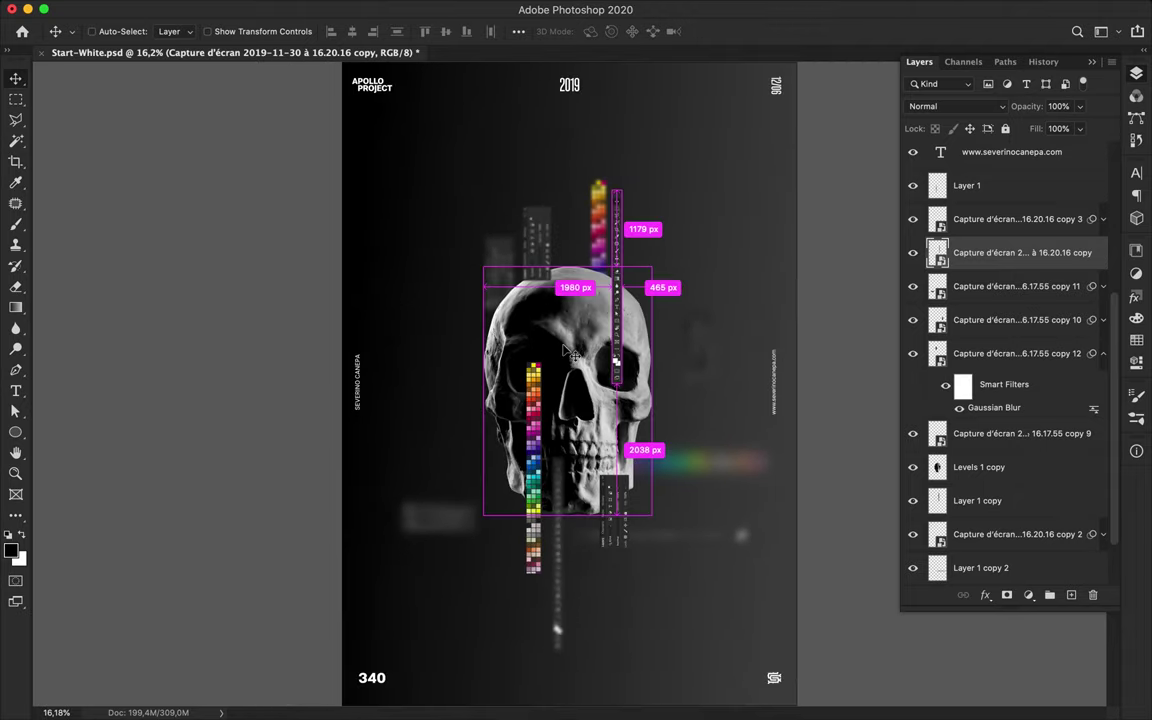
pyautogui.press('super+s')
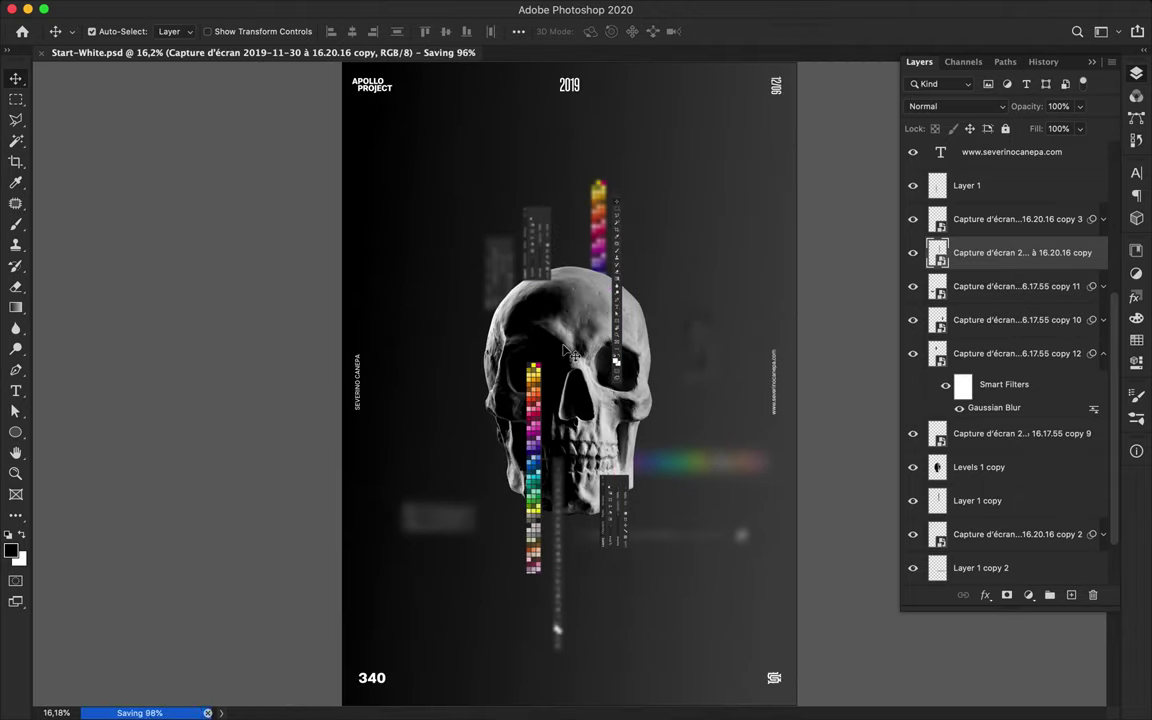
# - Duplicate the blurred horizontal toolbar strip to the left side of the skull's forehead
pyautogui.scroll(2, 571, 370)
pyautogui.moveTo(692, 575); pyautogui.dragTo(474, 324)
pyautogui.click(531, 410)
# - Duplicate the chin's panel screenshot over the nose and apply the Mosaic filter with a cell size of 111
pyautogui.moveTo(632, 538); pyautogui.dragTo(576, 396)
pyautogui.press('super+t')
pyautogui.press('Escape')
pyautogui.click(372, 7)
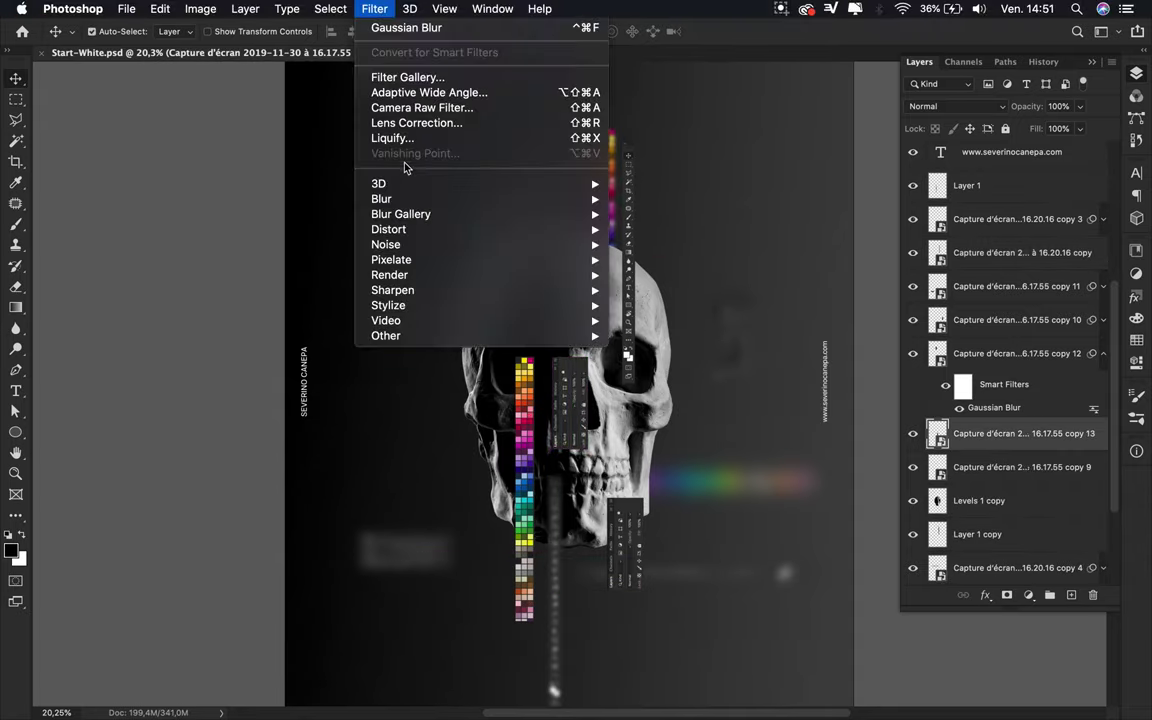
pyautogui.moveTo(424, 259)
pyautogui.click(666, 337)
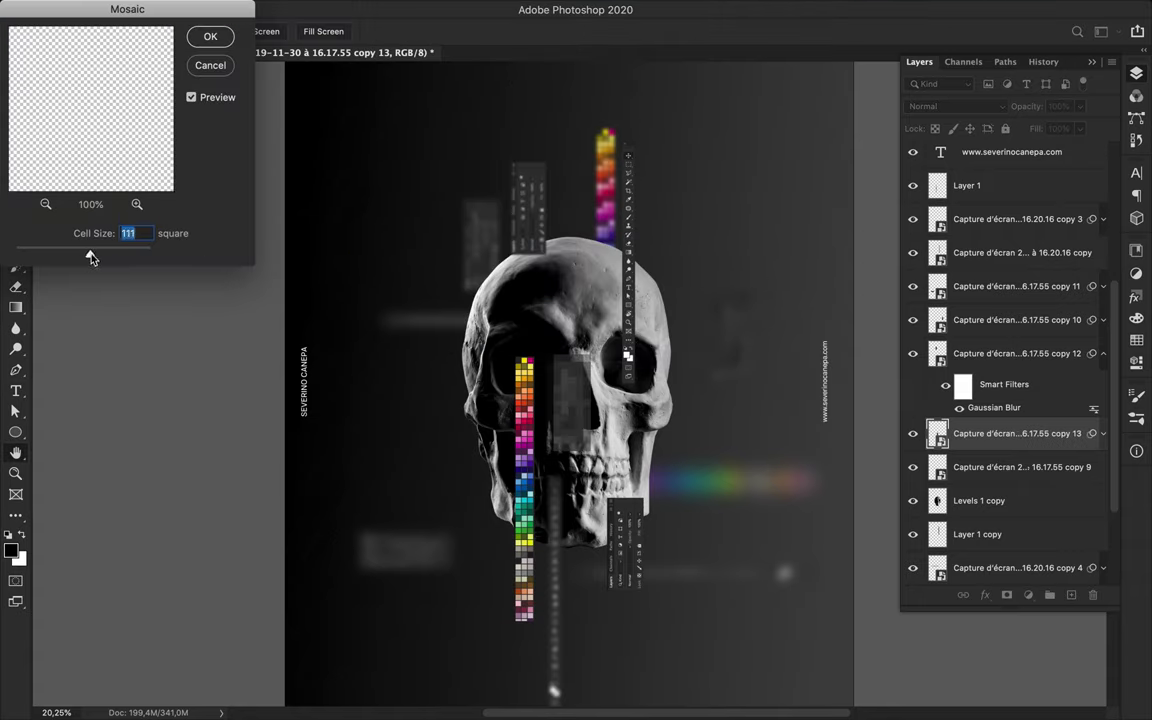
pyautogui.press('Return')
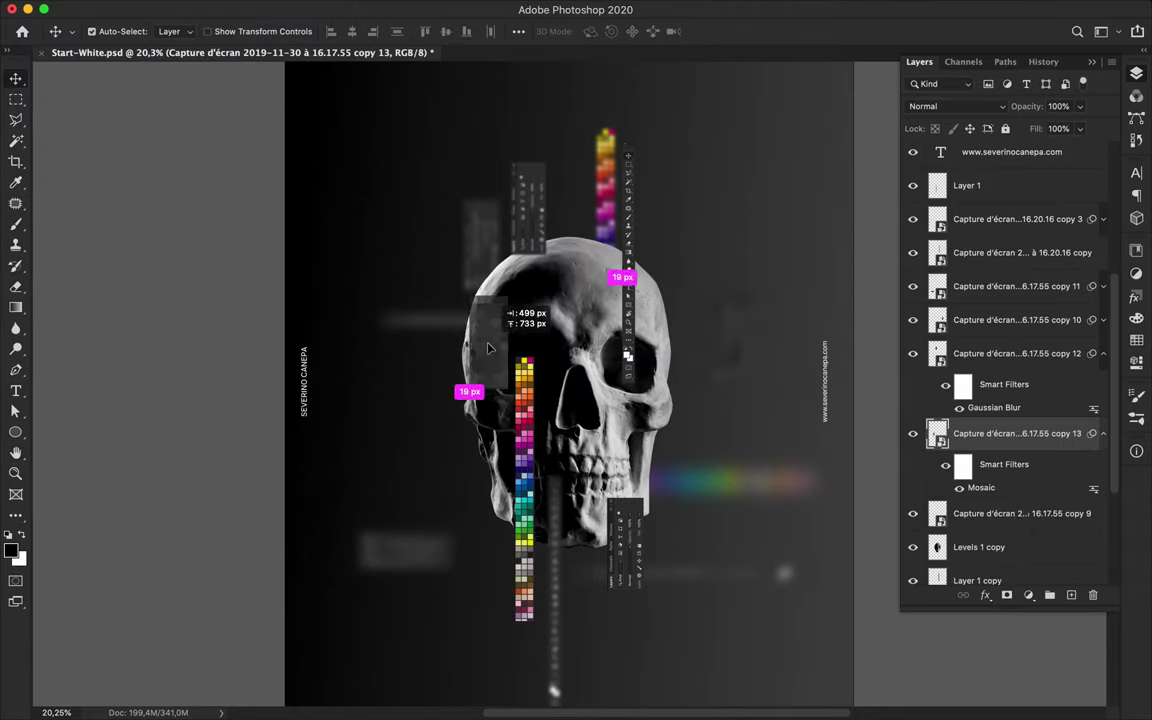
# - Place the mosaic panel behind the skull's left edge, and set a horizontally rotated copy of it behind the upper right side
pyautogui.moveTo(1030, 433); pyautogui.dragTo(1035, 467)
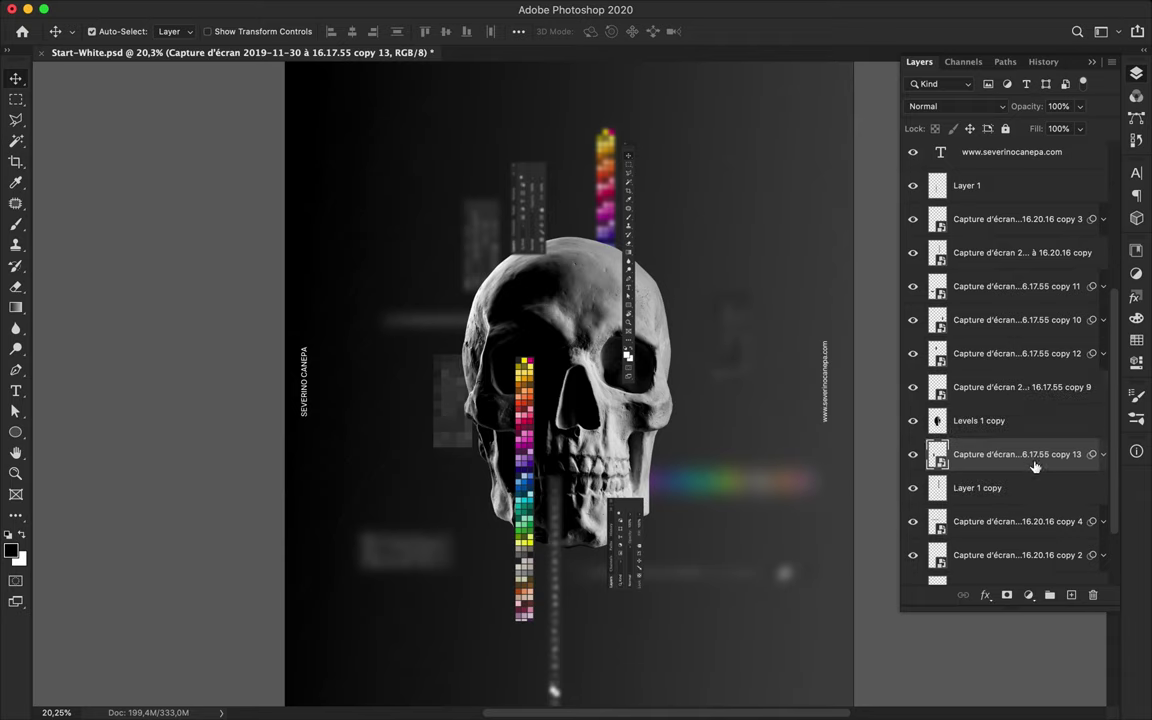
pyautogui.moveTo(435, 406); pyautogui.dragTo(452, 443)
pyautogui.moveTo(630, 286); pyautogui.dragTo(695, 218)
pyautogui.press('super+t')
pyautogui.moveTo(742, 270); pyautogui.dragTo(811, 159)
pyautogui.press('Return')
pyautogui.moveTo(737, 217); pyautogui.dragTo(688, 285)
# - Duplicate the sharp colour swatch strip beside the original and apply the Mosaic filter to the copy
pyautogui.moveTo(526, 390); pyautogui.dragTo(558, 356)
pyautogui.click(335, 7)
pyautogui.moveTo(375, 8)
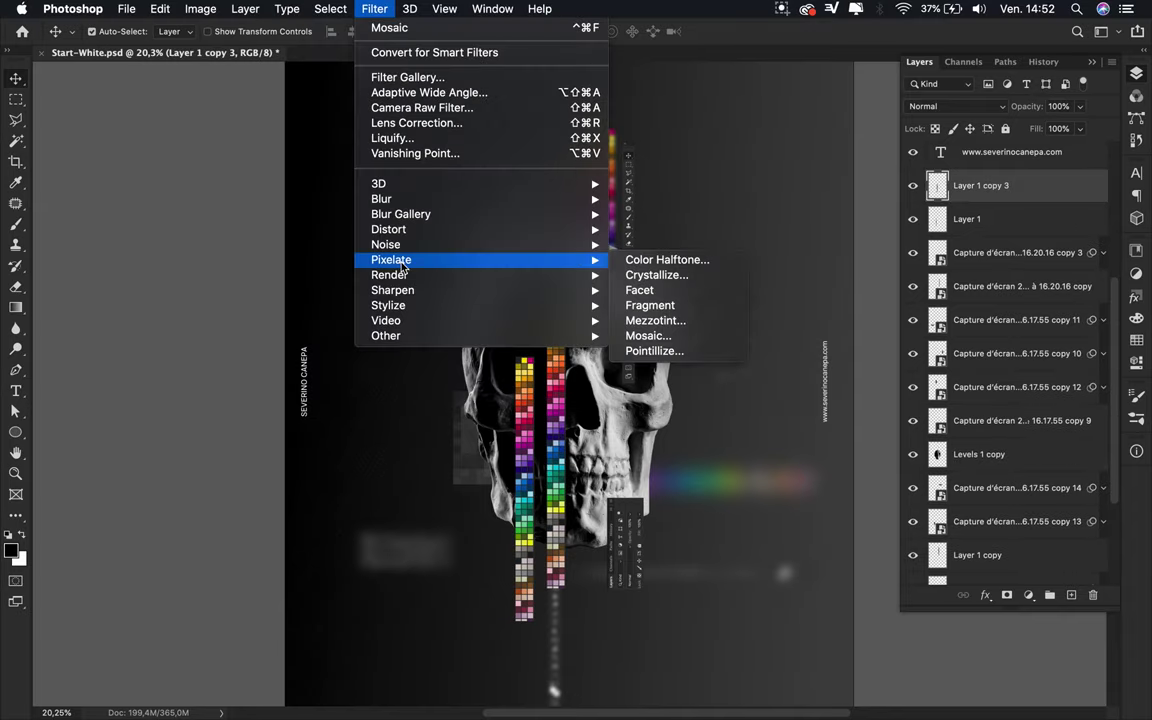
pyautogui.moveTo(399, 205)
pyautogui.moveTo(391, 259)
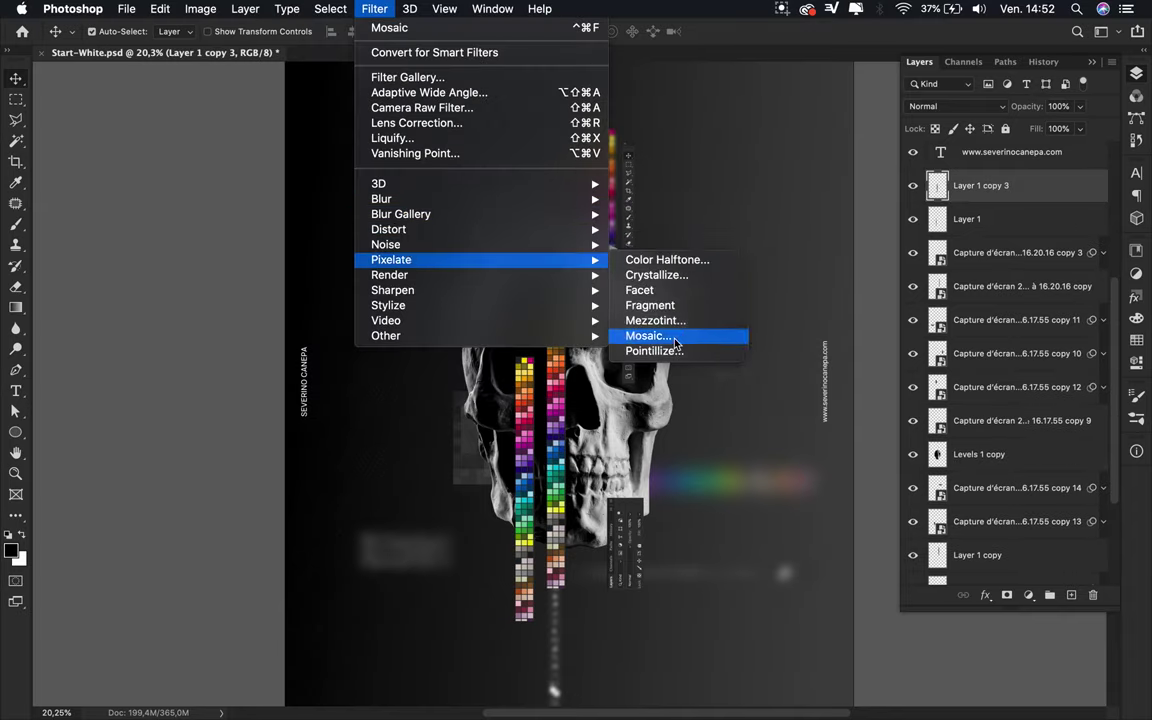
pyautogui.click(672, 335)
pyautogui.press('Return')
# - Turn the mosaic swatch strip upside down and place it behind the skull so that it hangs below the jaw
pyautogui.moveTo(551, 395); pyautogui.dragTo(592, 477)
pyautogui.press('super+plus')
pyautogui.press('super+0')
pyautogui.press('super+t')
pyautogui.moveTo(570, 380); pyautogui.dragTo(628, 684)
pyautogui.moveTo(594, 569); pyautogui.dragTo(583, 548)
pyautogui.press('Return')
pyautogui.moveTo(980, 185); pyautogui.dragTo(985, 470)
pyautogui.moveTo(560, 488); pyautogui.dragTo(565, 611)
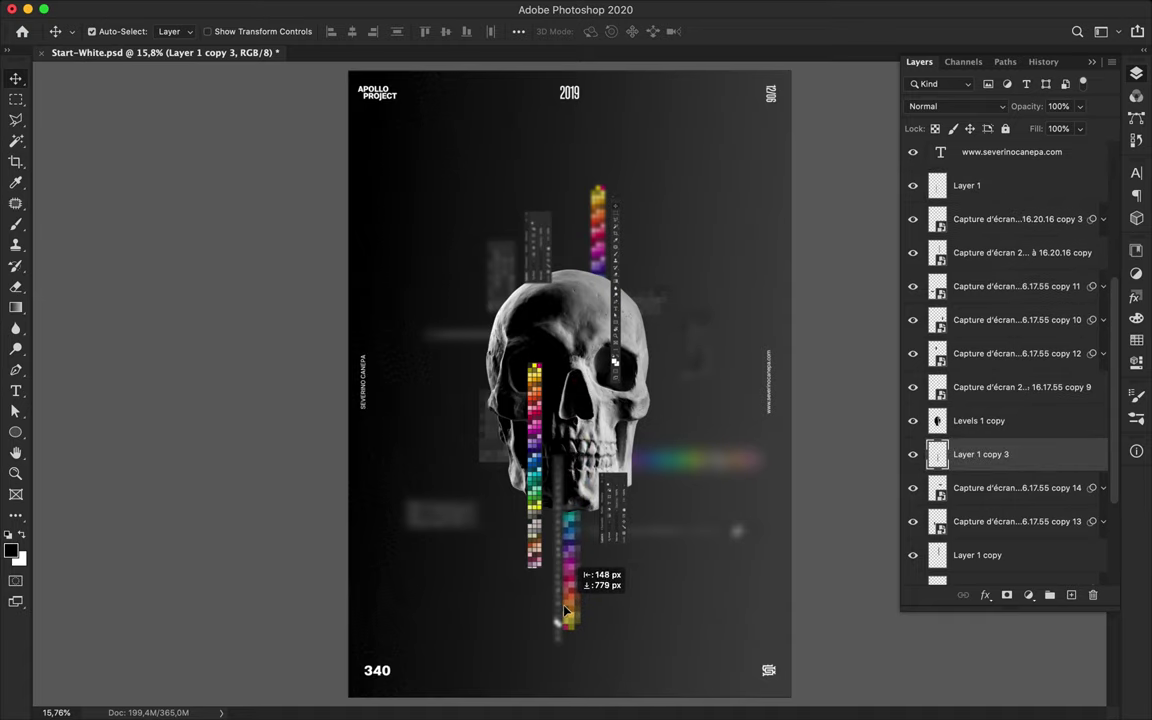
# - On the skull layer, trace the bright bone edge from the left cheekbone up to the brow with the Magnetic Lasso
pyautogui.click(586, 366)
pyautogui.scroll(10, 393, 273)
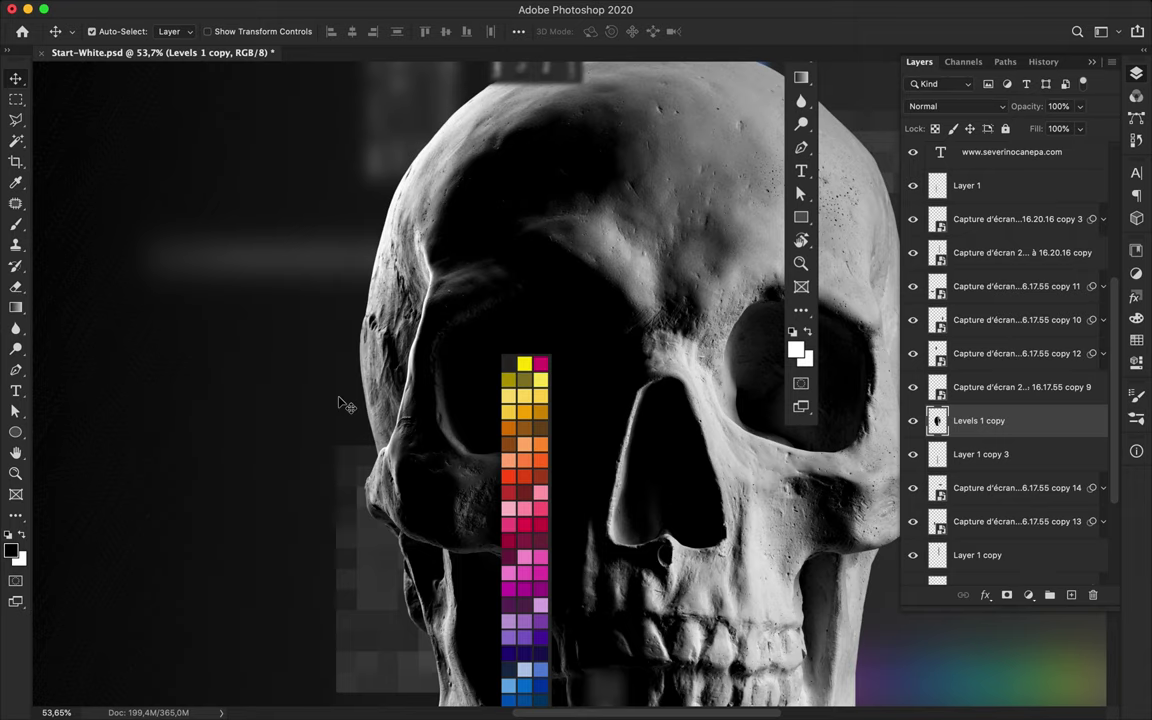
pyautogui.scroll(3, 345, 405)
pyautogui.moveTo(15, 119); pyautogui.dragTo(70, 148)
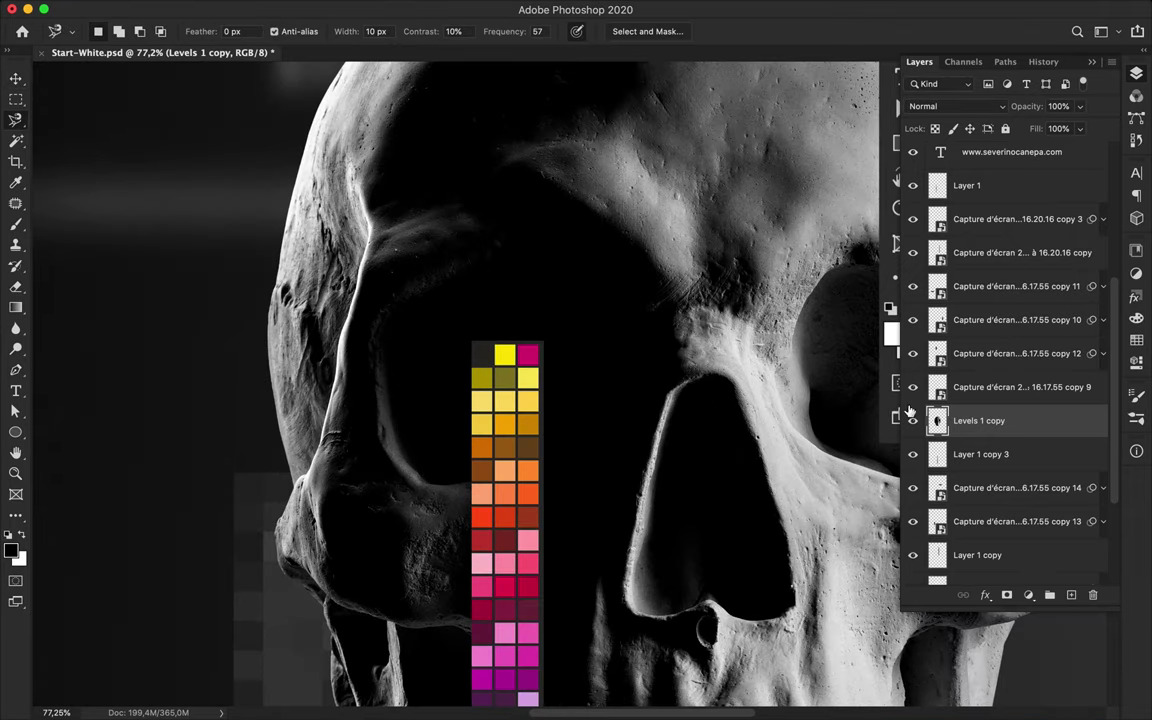
pyautogui.scroll(8, 267, 437)
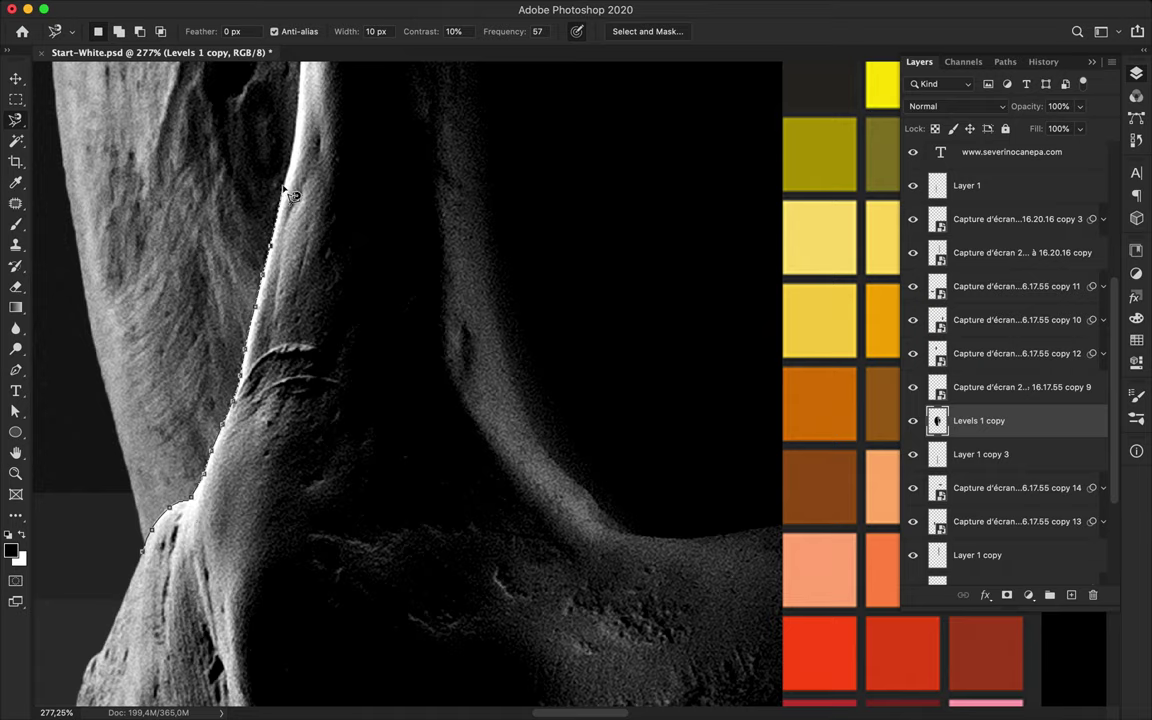
pyautogui.scroll(5, 301, 66)
pyautogui.hscroll(3, 301, 66)
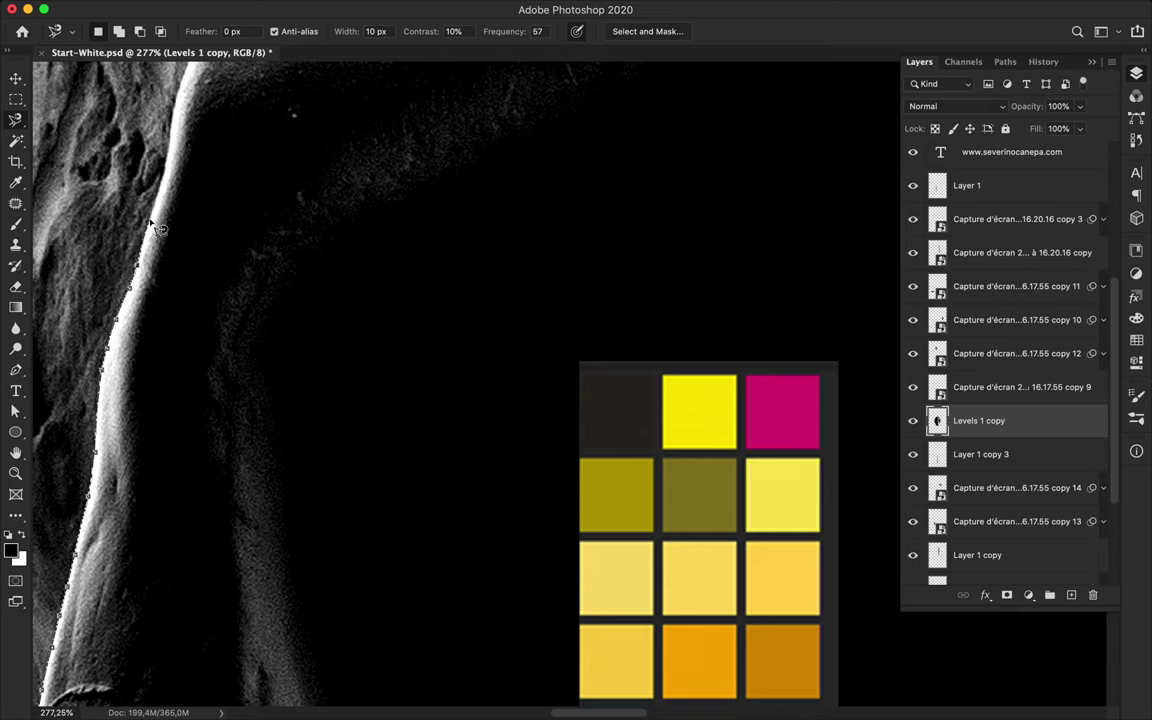
pyautogui.scroll(4, 188, 97)
pyautogui.scroll(-3, 188, 97)
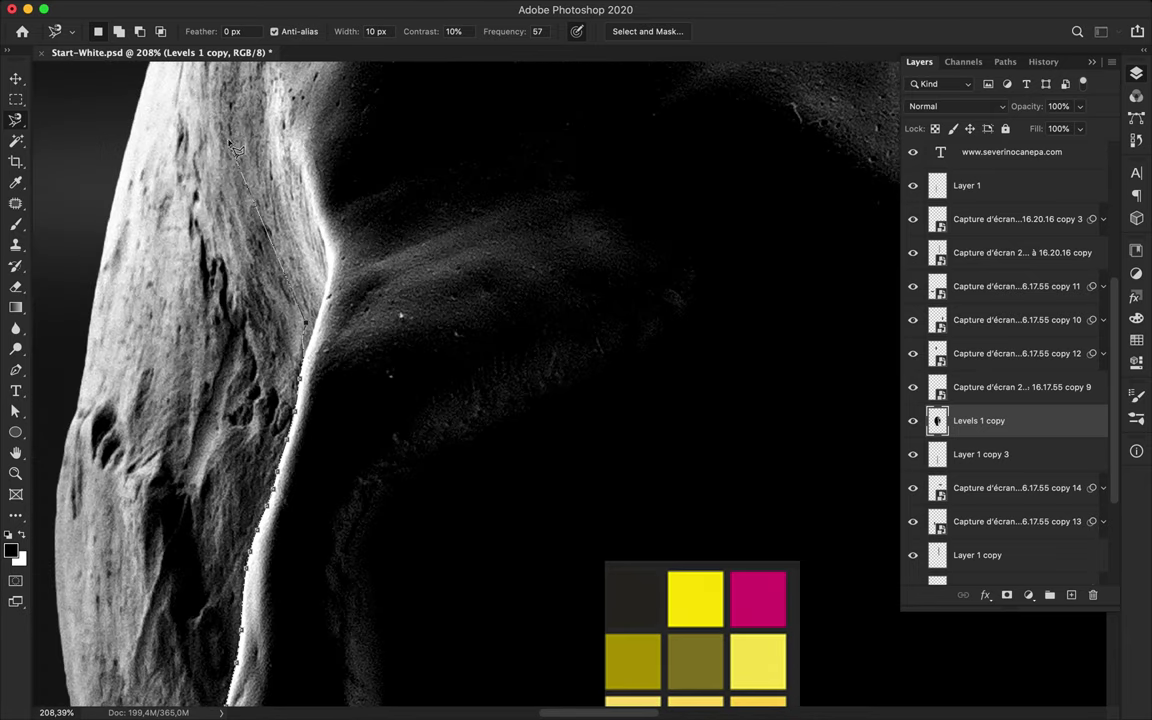
# - Continue the Magnetic Lasso outline over the forehead and close the selection around the outer left side of the skull
pyautogui.scroll(-3, 309, 113)
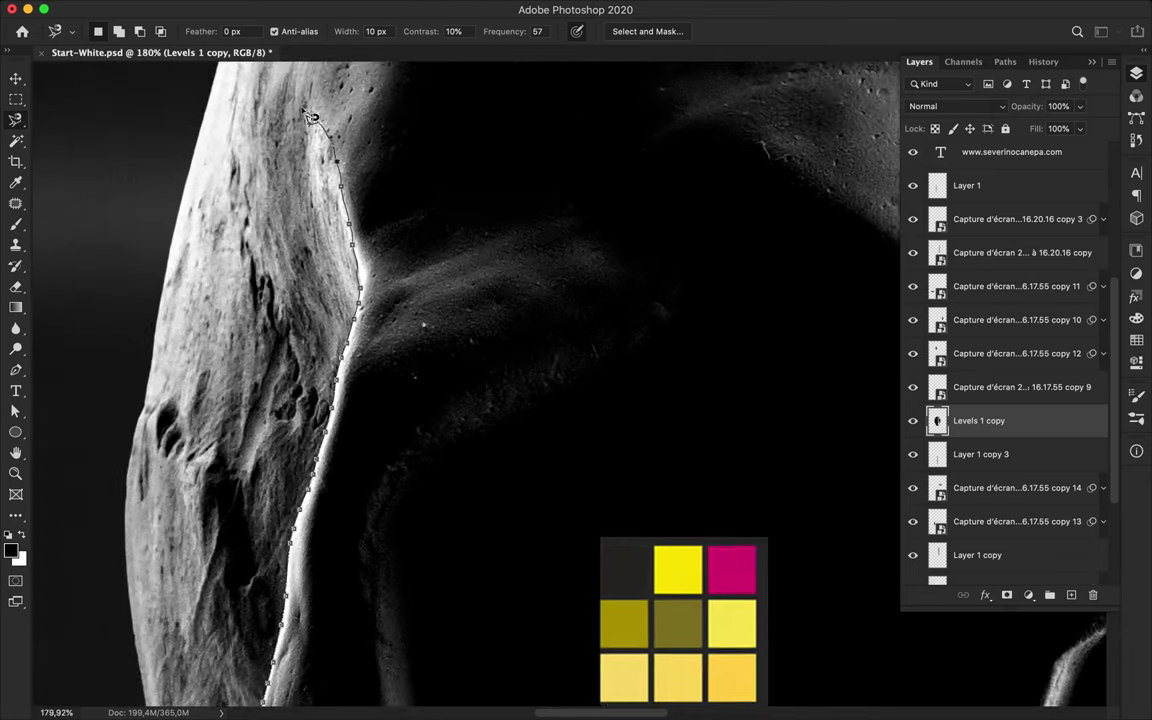
pyautogui.scroll(5, 318, 108)
pyautogui.scroll(-4, 317, 106)
pyautogui.press('BackSpace')
pyautogui.press('BackSpace')
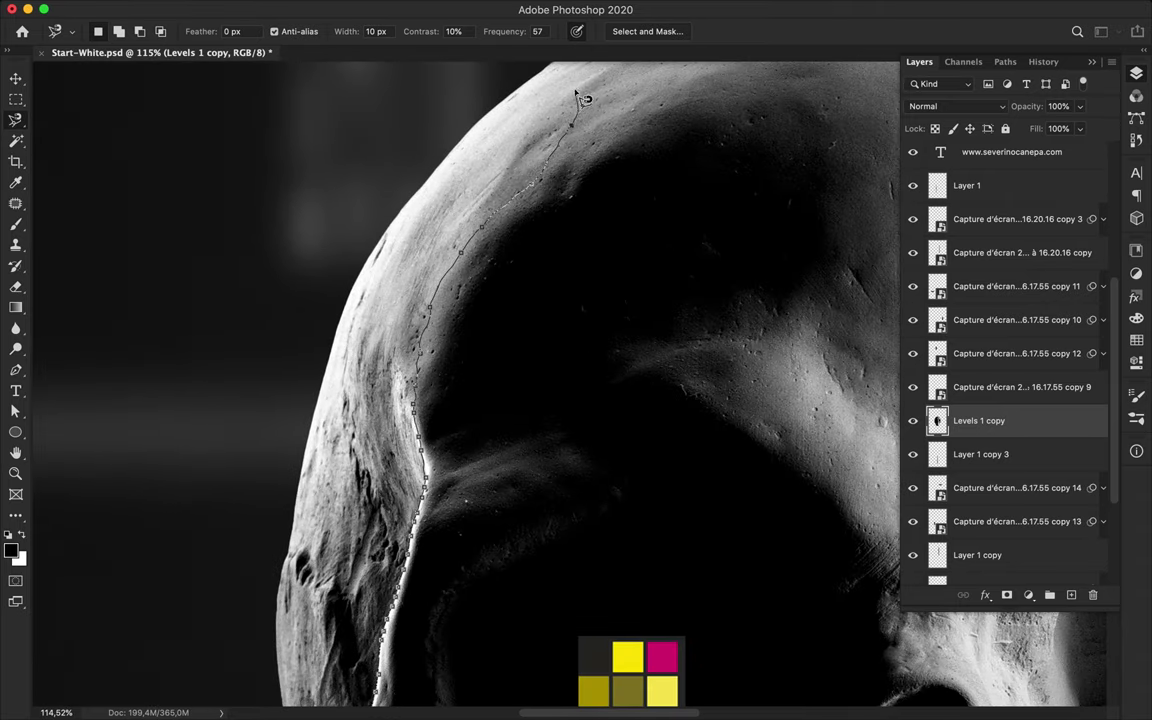
pyautogui.scroll(-5, 114, 359)
pyautogui.doubleClick(193, 402)
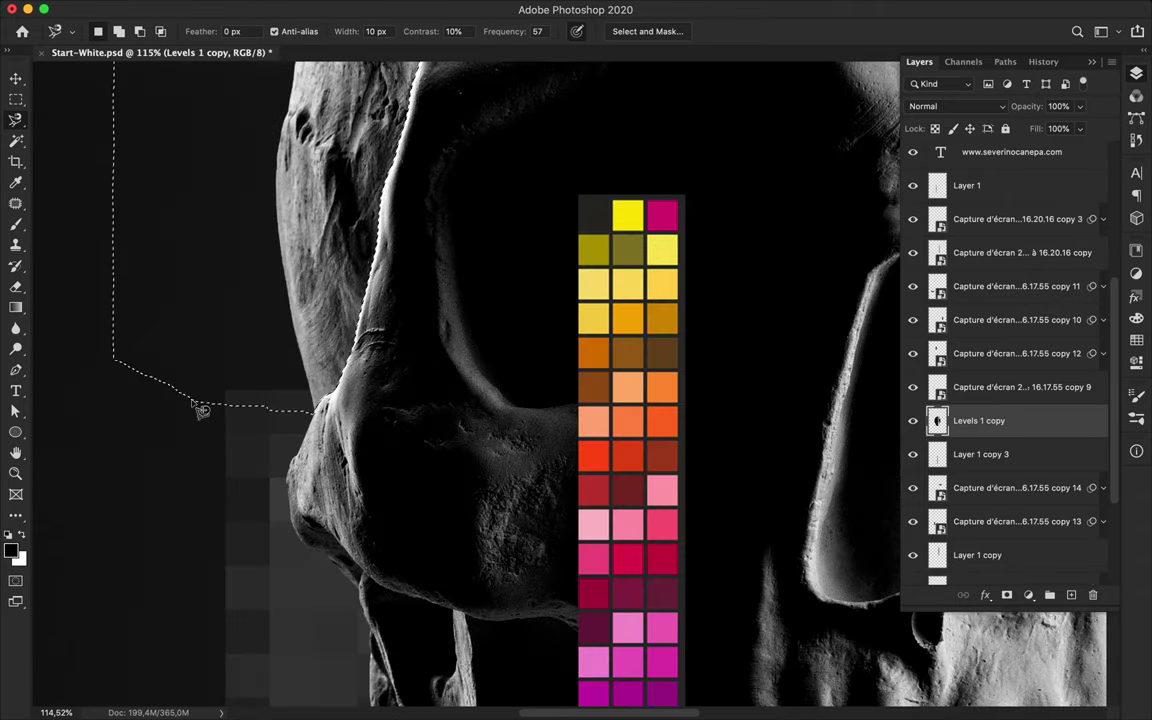
pyautogui.scroll(-8, 200, 408)
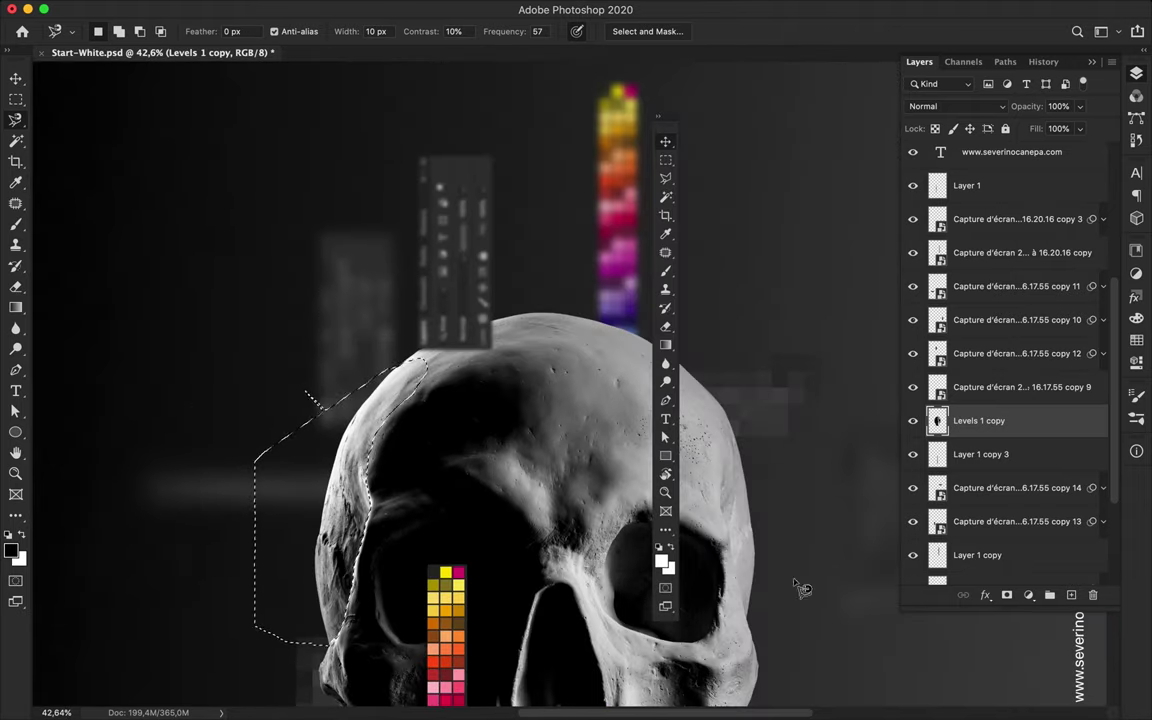
# - Hide the selected temple piece with a layer mask on the skull and paste the piece as a new layer
pyautogui.click(1007, 595)
pyautogui.press('super+i')
pyautogui.press('super+v')
# - Move the pasted temple piece to the skull's left side, offset so a gap separates it from the skull
pyautogui.press('v')
pyautogui.moveTo(480, 400); pyautogui.dragTo(322, 537)
pyautogui.press('super+0')
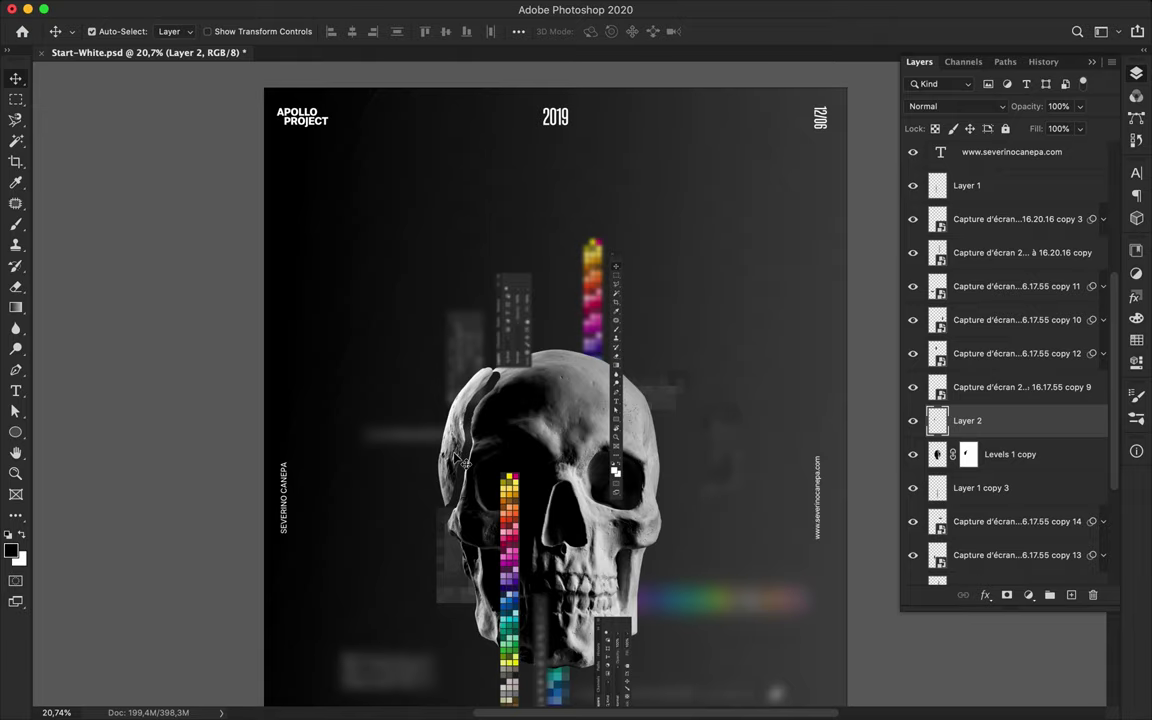
# - On a new layer, load the detached temple piece's outline as a selection, paint it black and deselect
pyautogui.click(1071, 595)
pyautogui.keyDown('super'); pyautogui.click(938, 456); pyautogui.keyUp('super')
pyautogui.press('b')
pyautogui.moveTo(508, 375)
pyautogui.mouseDown()
pyautogui.moveTo(430, 507)
pyautogui.moveTo(438, 530)
pyautogui.mouseUp()
pyautogui.press('super+d')
pyautogui.press('v')
# - Apply a 9.9-pixel Gaussian Blur to the black temple silhouette and set its blending mode to Overlay
pyautogui.click(375, 9)
pyautogui.moveTo(410, 198)
pyautogui.click(701, 260)
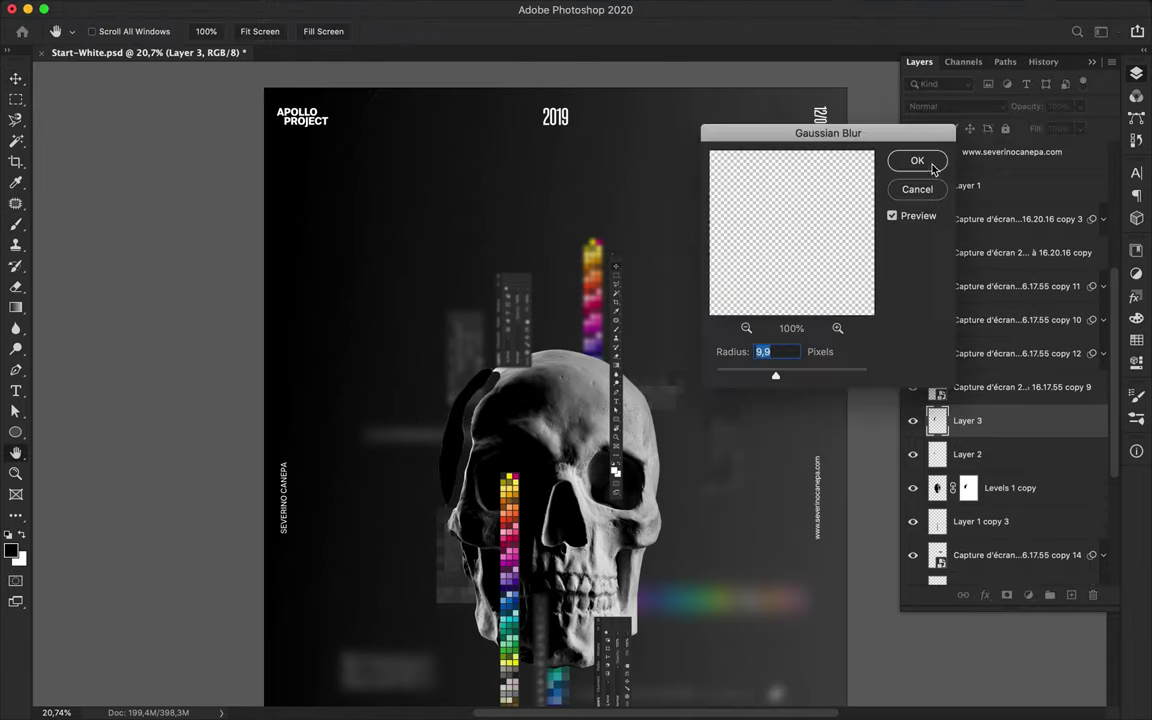
pyautogui.press('Return')
pyautogui.click(956, 106)
pyautogui.click(932, 276)
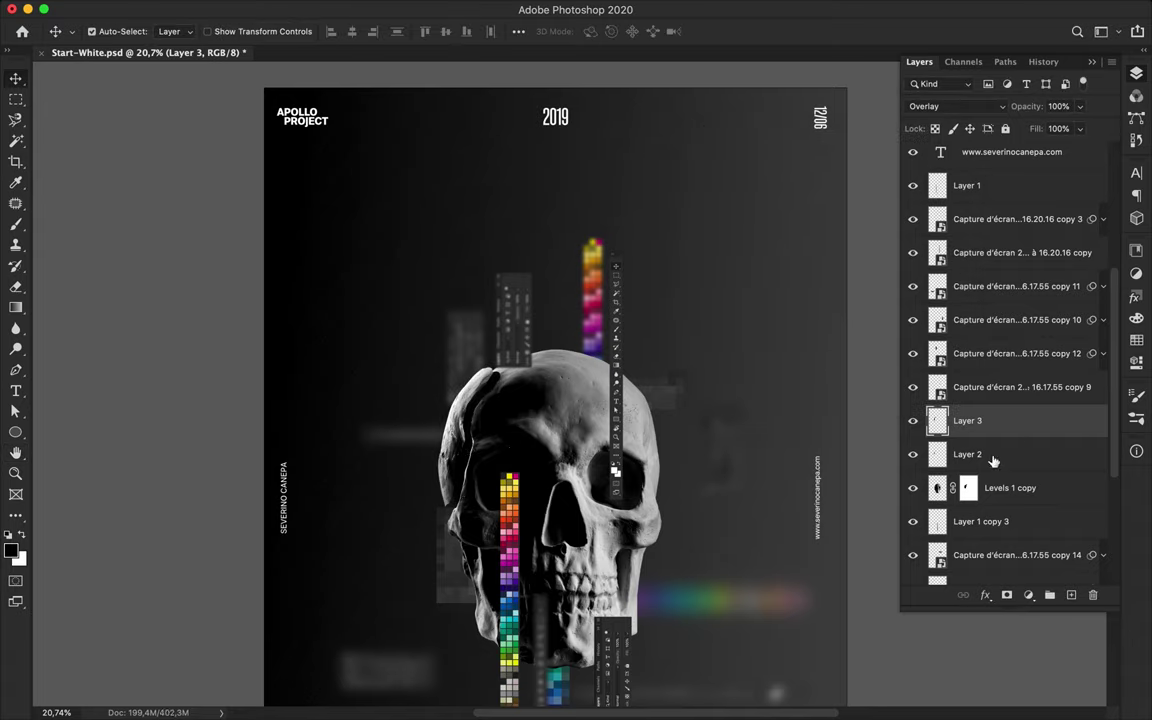
# - Place the blurred silhouette layer beneath the temple piece and clip it to the skull layer
pyautogui.moveTo(1012, 436); pyautogui.dragTo(991, 467)
pyautogui.keyDown('alt'); pyautogui.click(963, 470); pyautogui.keyUp('alt')
pyautogui.moveTo(476, 418)
pyautogui.mouseDown()
pyautogui.moveTo(578, 422)
pyautogui.moveTo(490, 495)
pyautogui.moveTo(495, 411)
pyautogui.mouseUp()
pyautogui.press('super+z')
pyautogui.click(952, 232)
pyautogui.press('super+z')
pyautogui.click(984, 236)
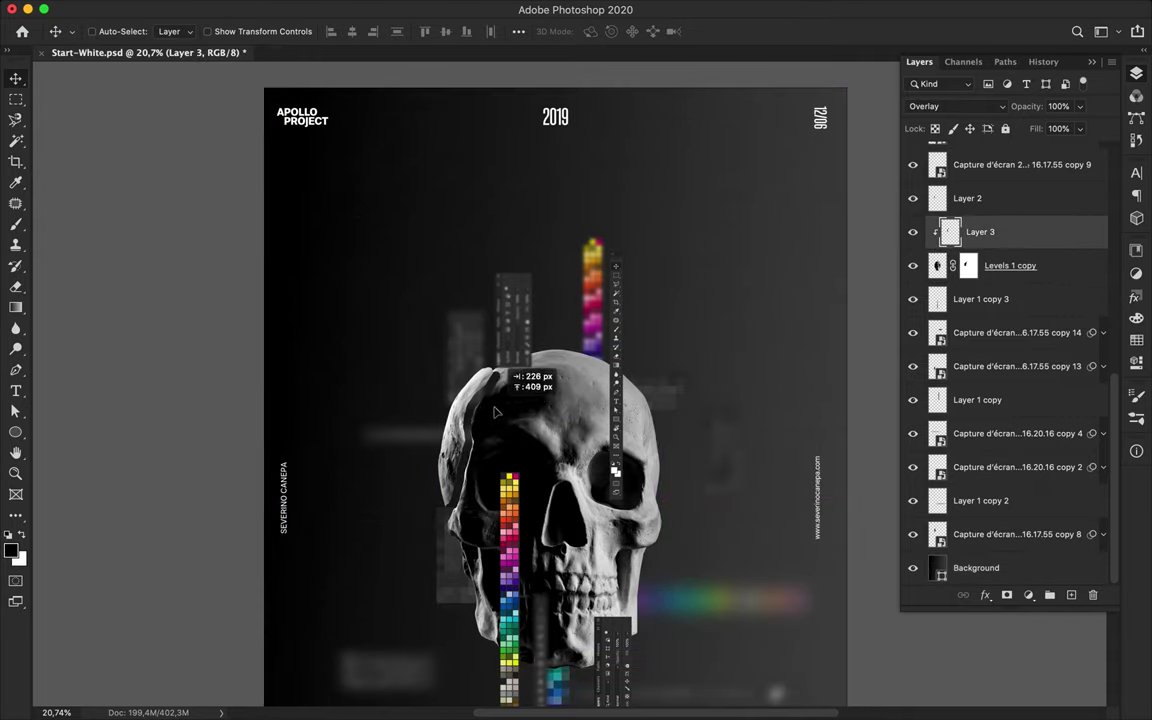
# - Set the temple shadow's blending mode to Normal, reposition and transform it along the cut edge, and reduce its fill to 57%
pyautogui.click(960, 106)
pyautogui.click(928, 15)
pyautogui.moveTo(432, 390); pyautogui.dragTo(468, 468)
pyautogui.press('super+t')
pyautogui.moveTo(482, 514)
pyautogui.mouseDown()
pyautogui.moveTo(481, 528)
pyautogui.moveTo(474, 503)
pyautogui.mouseUp()
pyautogui.press('Return')
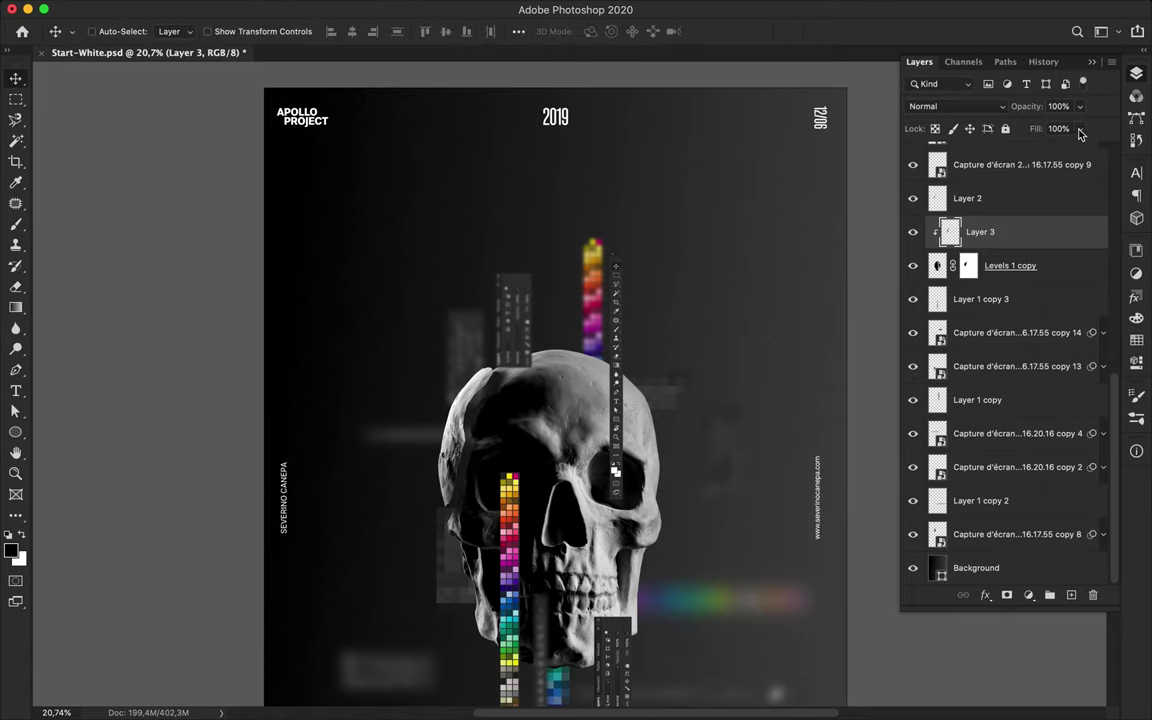
pyautogui.moveTo(1053, 151); pyautogui.dragTo(1049, 149)
# - On the skull layer, outline the jaw branch beside the teeth with the Magnetic Lasso and close the selection
pyautogui.scroll(3, 648, 424)
pyautogui.scroll(-4, 648, 425)
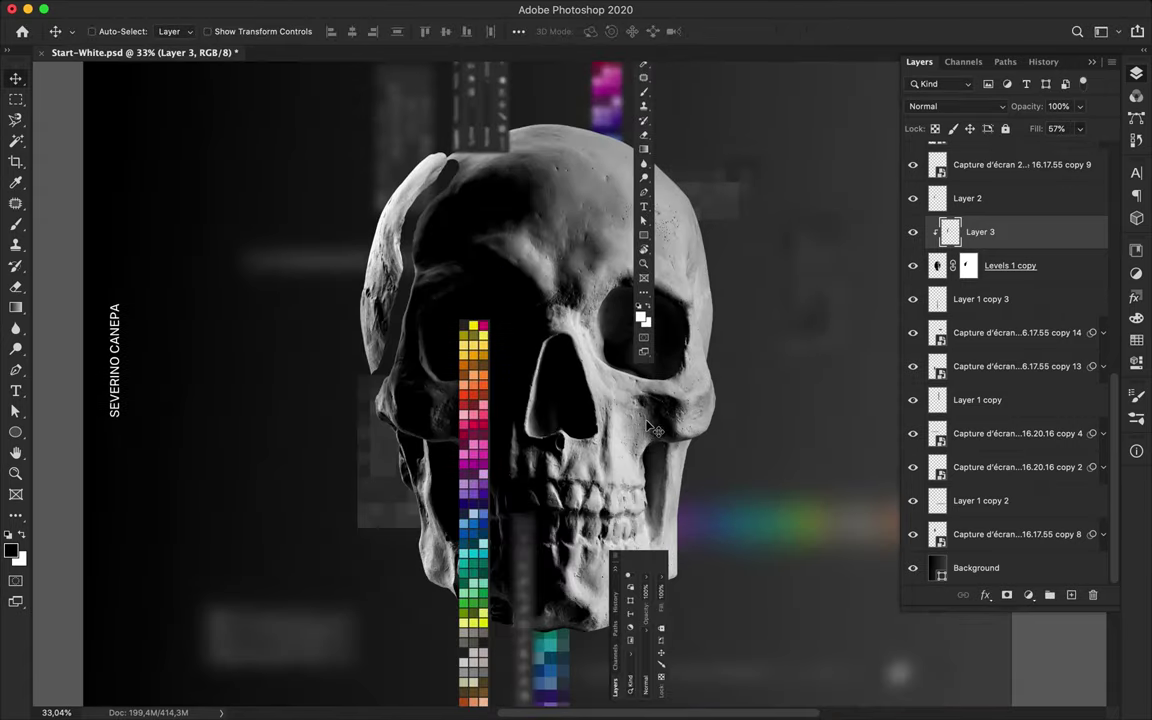
pyautogui.scroll(3, 648, 426)
pyautogui.scroll(-2, 648, 426)
pyautogui.scroll(6, 675, 523)
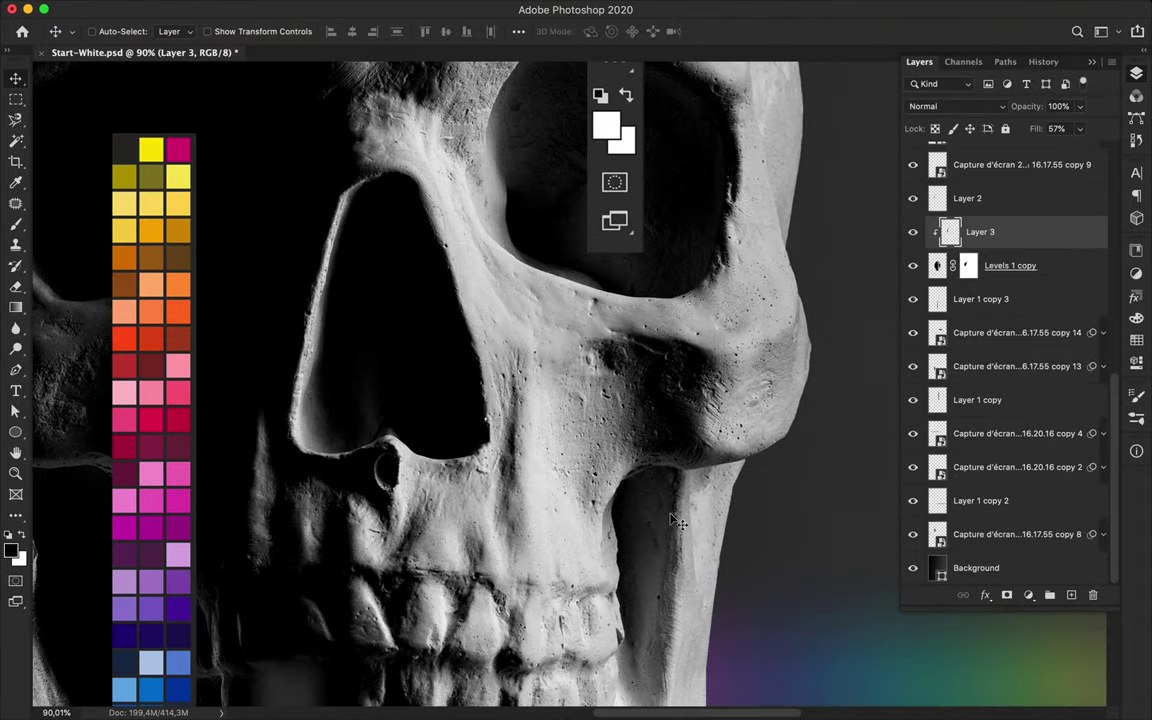
pyautogui.keyDown('super'); pyautogui.click(677, 524); pyautogui.keyUp('super')
pyautogui.press('l')
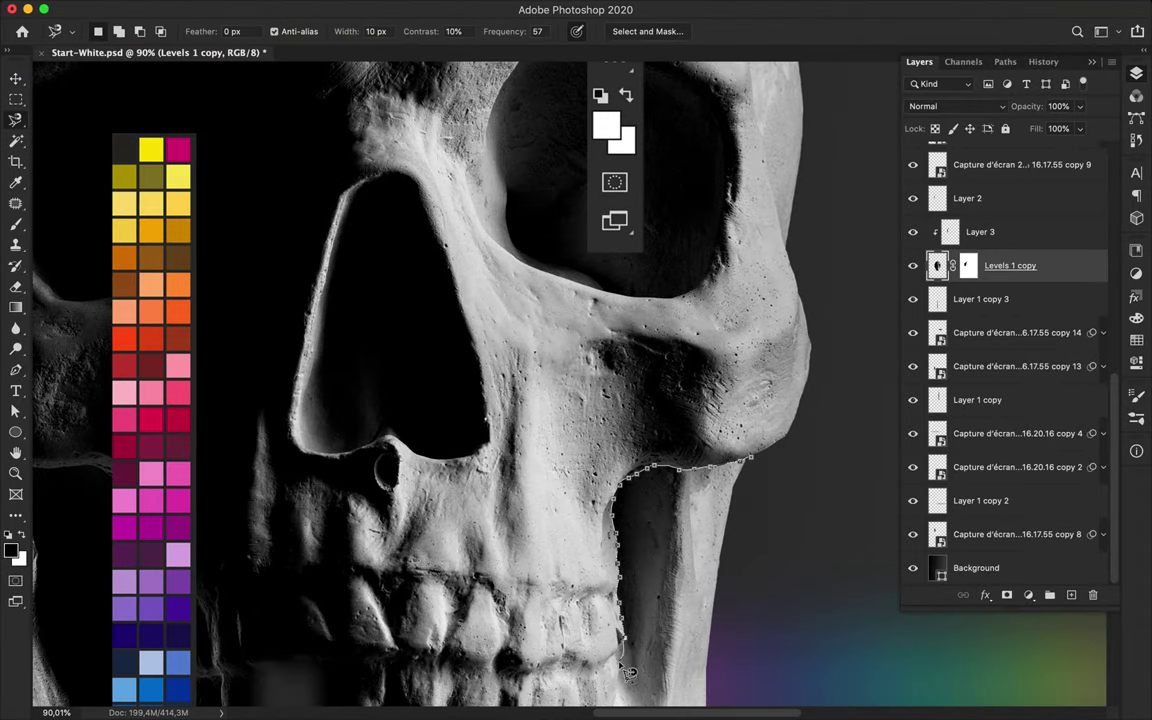
pyautogui.scroll(-5, 627, 657)
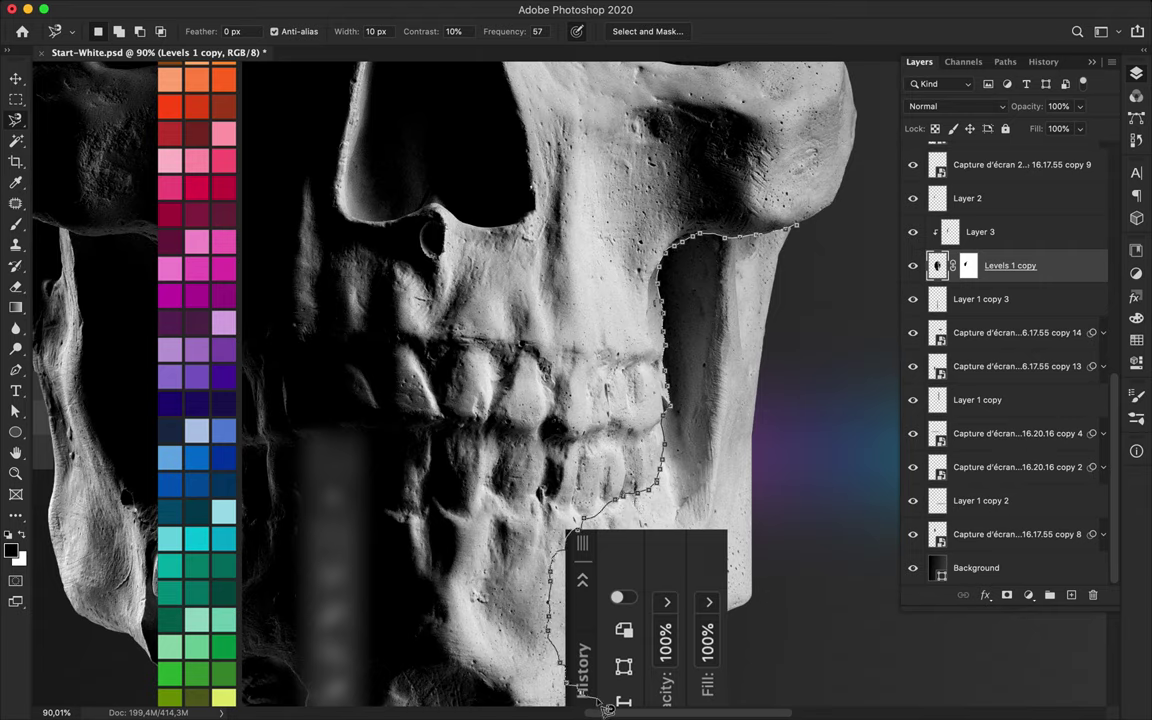
pyautogui.doubleClick(828, 432)
# - Add an elliptical selection around the lower jaw corner to round the edge of the existing jaw selection
pyautogui.click(15, 100)
pyautogui.rightClick(16, 101)
pyautogui.click(55, 112)
pyautogui.scroll(-3, 571, 390)
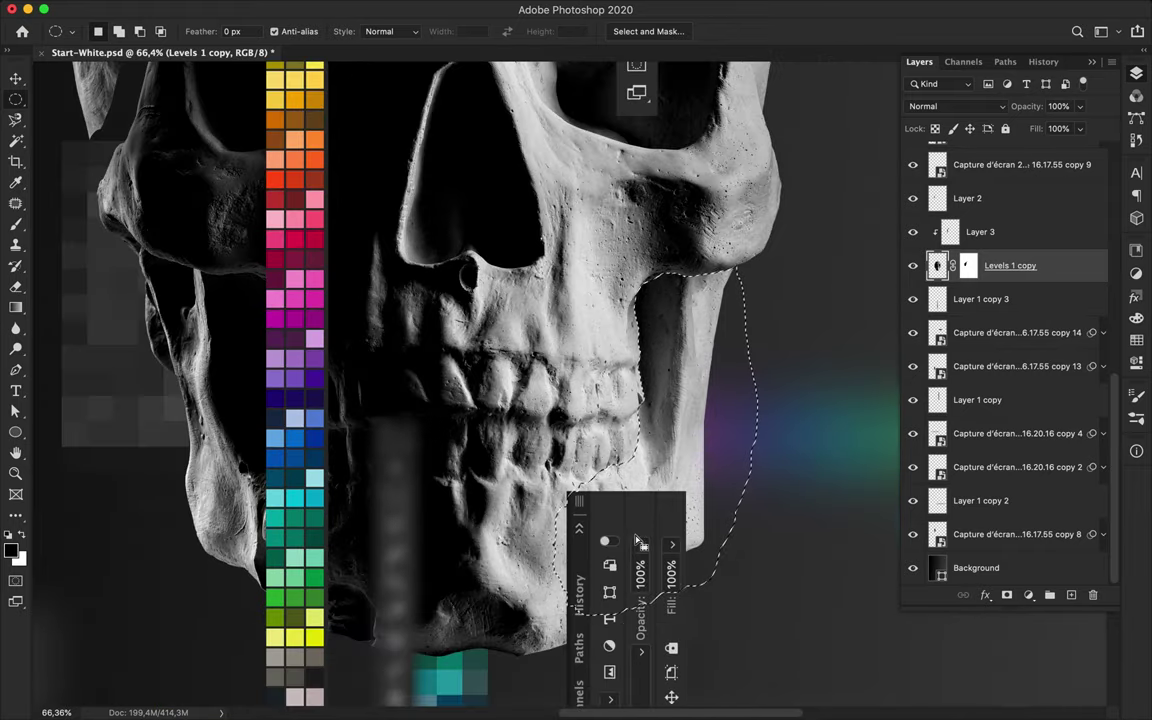
pyautogui.click(119, 31)
pyautogui.moveTo(555, 497); pyautogui.dragTo(768, 655)
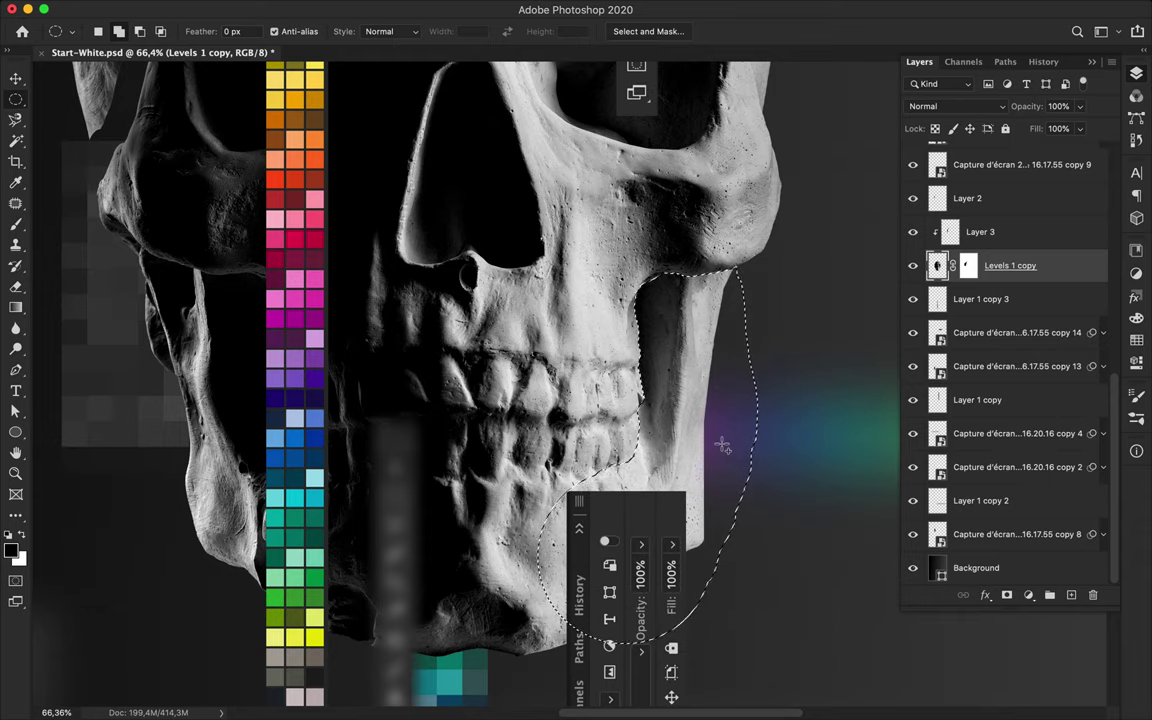
pyautogui.press('super+minus')
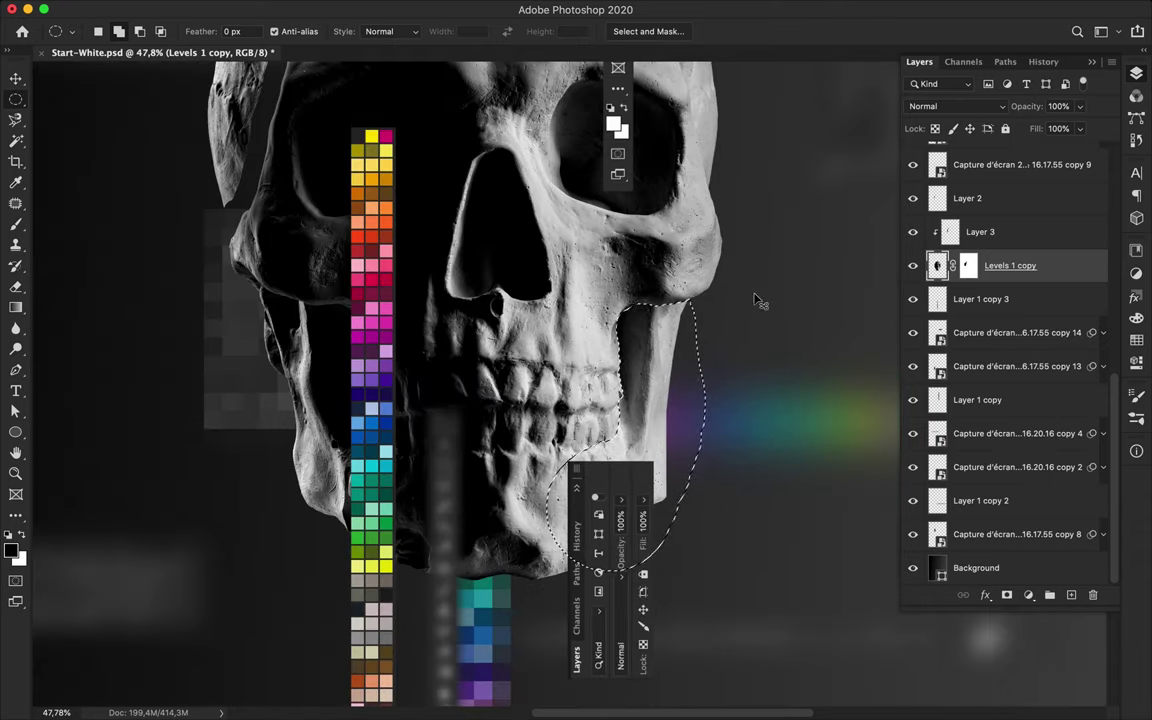
# - Cut the selected jaw piece onto a new layer above the temple piece and shift it outward to leave a gap
pyautogui.press('super+x')
pyautogui.press('super+v')
pyautogui.moveTo(1013, 270); pyautogui.dragTo(993, 189)
pyautogui.press('v')
pyautogui.moveTo(660, 379)
pyautogui.mouseDown()
pyautogui.moveTo(636, 359)
pyautogui.moveTo(674, 393)
pyautogui.mouseUp()
pyautogui.press('super+minus')
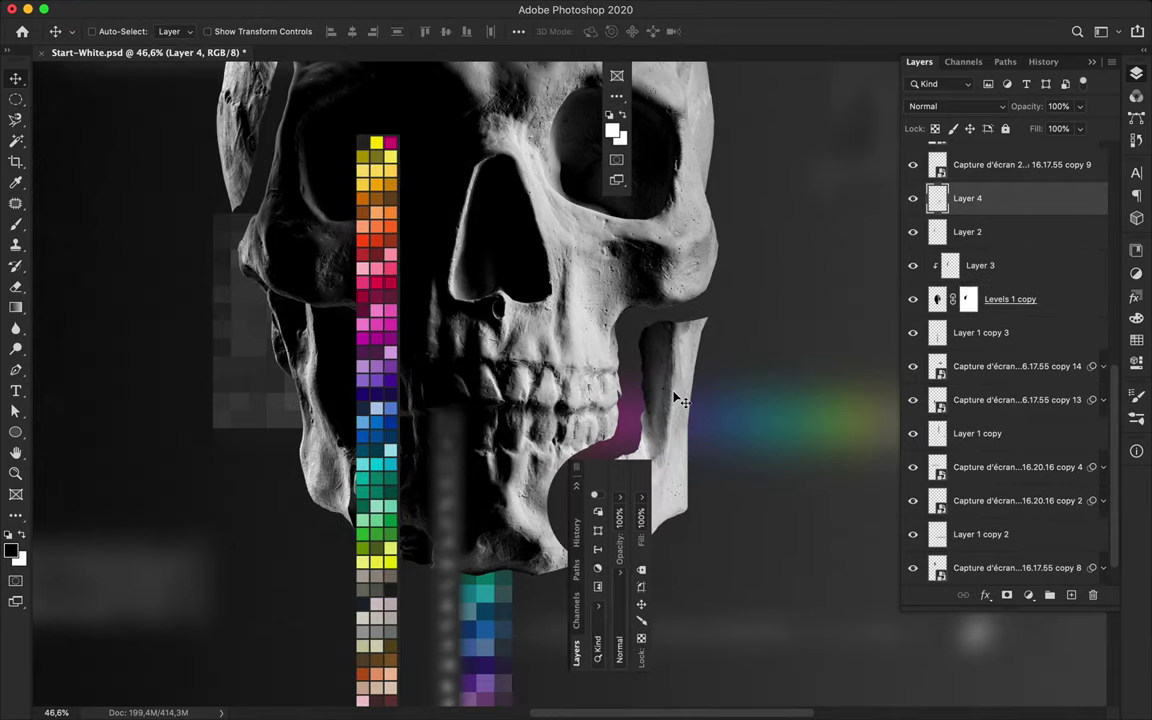
# - Move the copy 9 interface screenshot layer beneath the jaw piece so the bone overlaps it
pyautogui.scroll(5, 674, 393)
pyautogui.scroll(-1, 675, 400)
pyautogui.moveTo(643, 527); pyautogui.dragTo(647, 530)
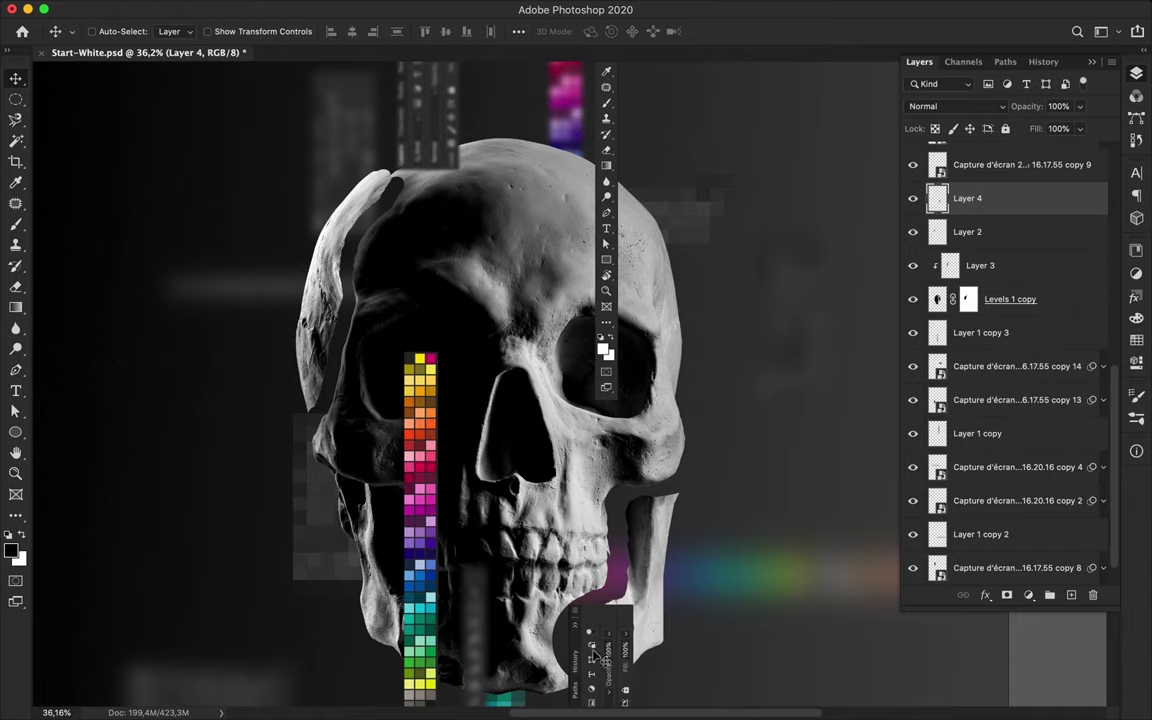
pyautogui.click(990, 164)
pyautogui.moveTo(990, 164); pyautogui.dragTo(1010, 182)
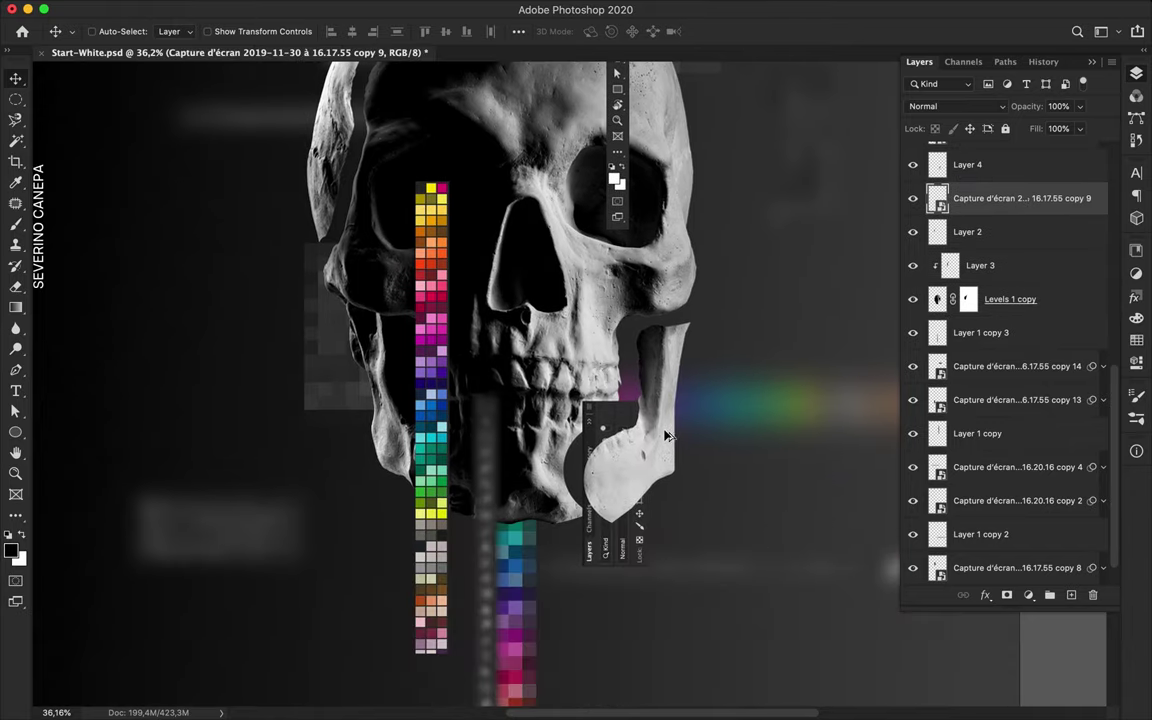
# - On a new layer beneath the jaw piece, fill the jaw piece's outline with black and deselect
pyautogui.click(1071, 595)
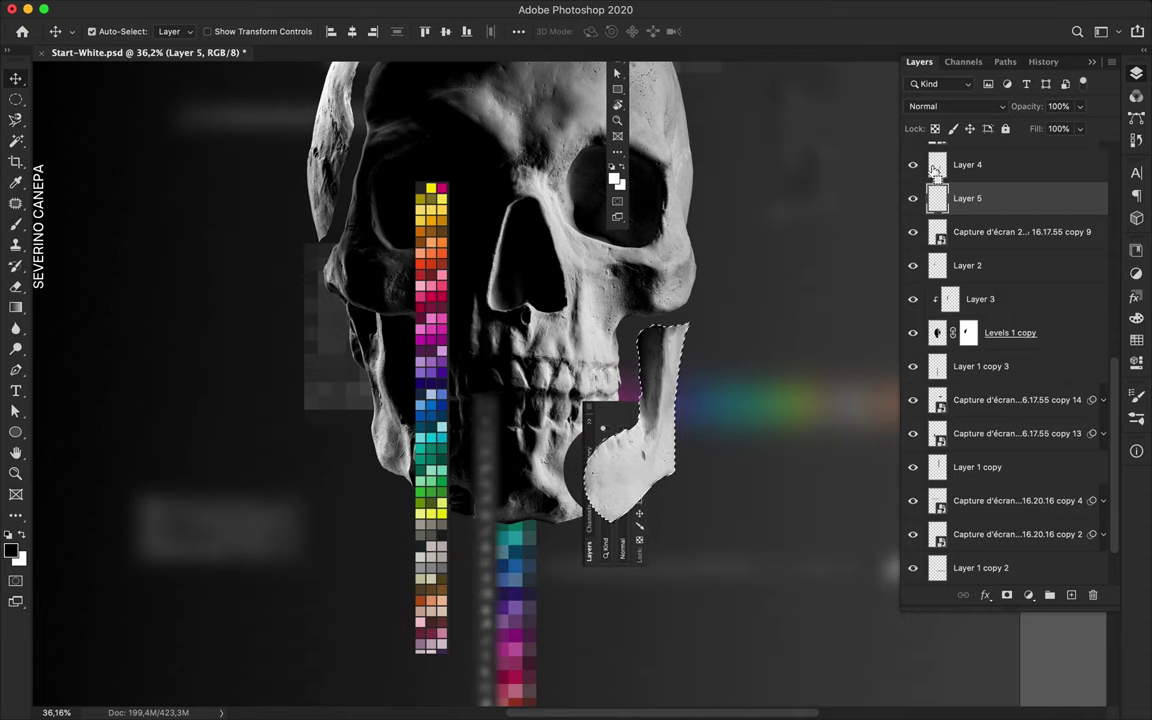
pyautogui.press('b')
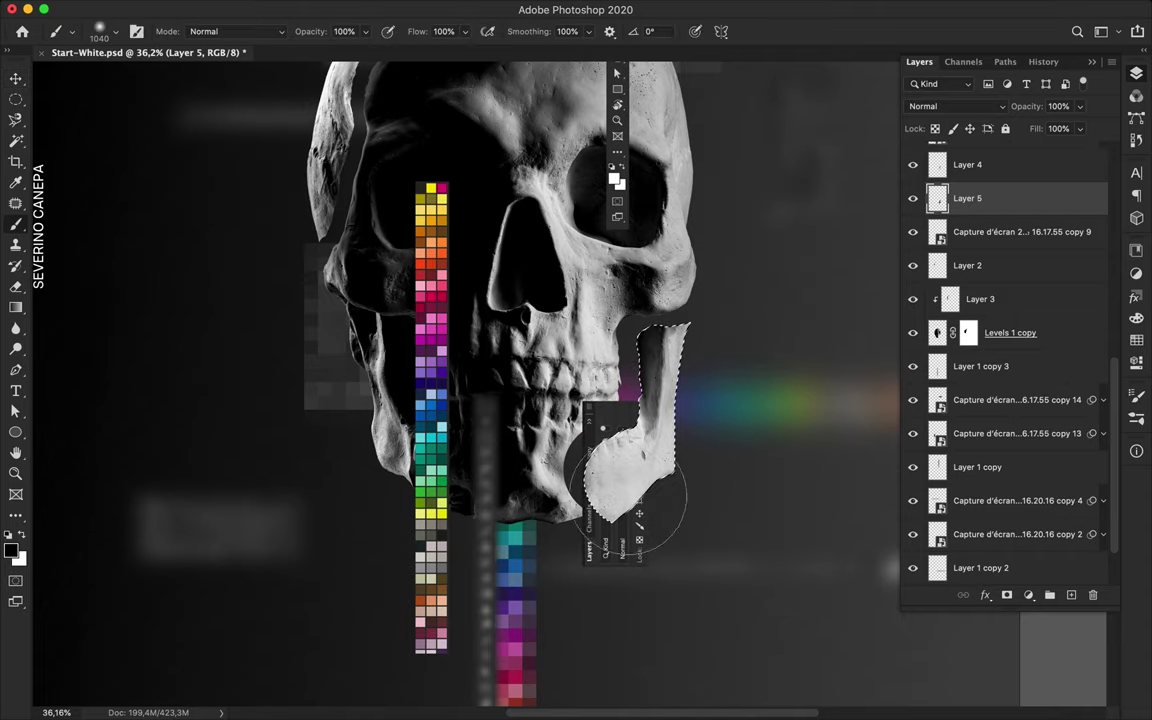
pyautogui.press('v')
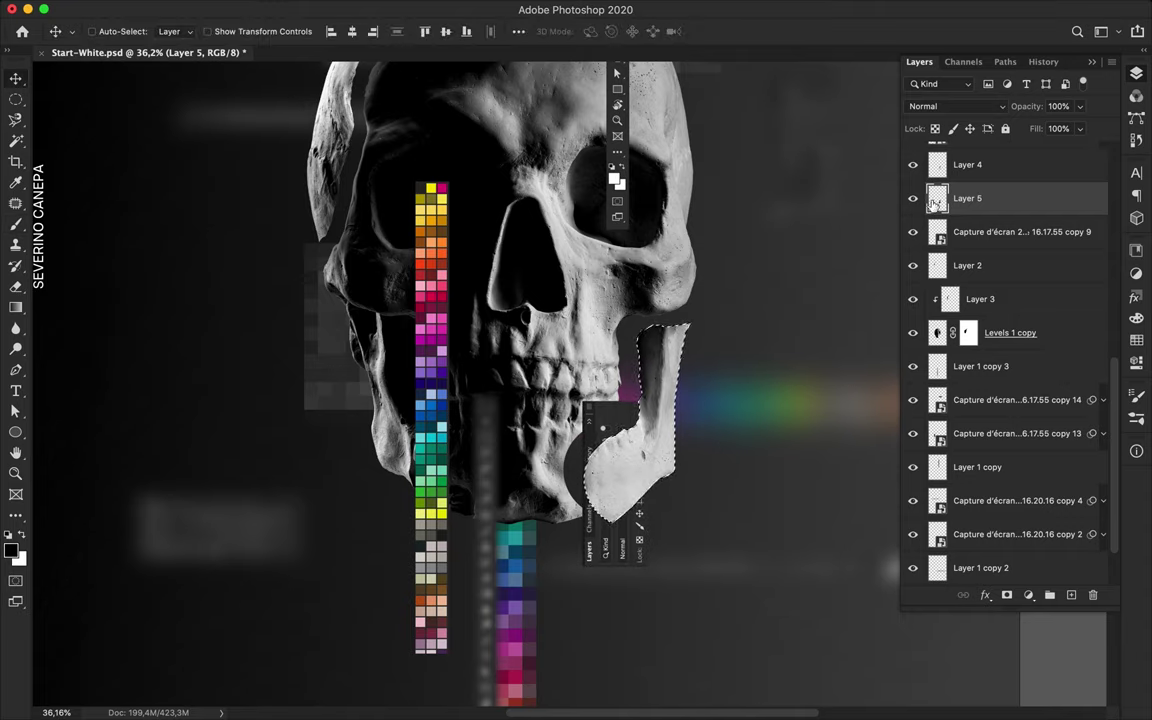
pyautogui.press('m')
pyautogui.click(100, 34)
pyautogui.press('super+d')
# - Apply Gaussian Blur to the black jaw silhouette and shift it to act as a shadow
pyautogui.press('v')
pyautogui.click(375, 8)
pyautogui.click(380, 30)
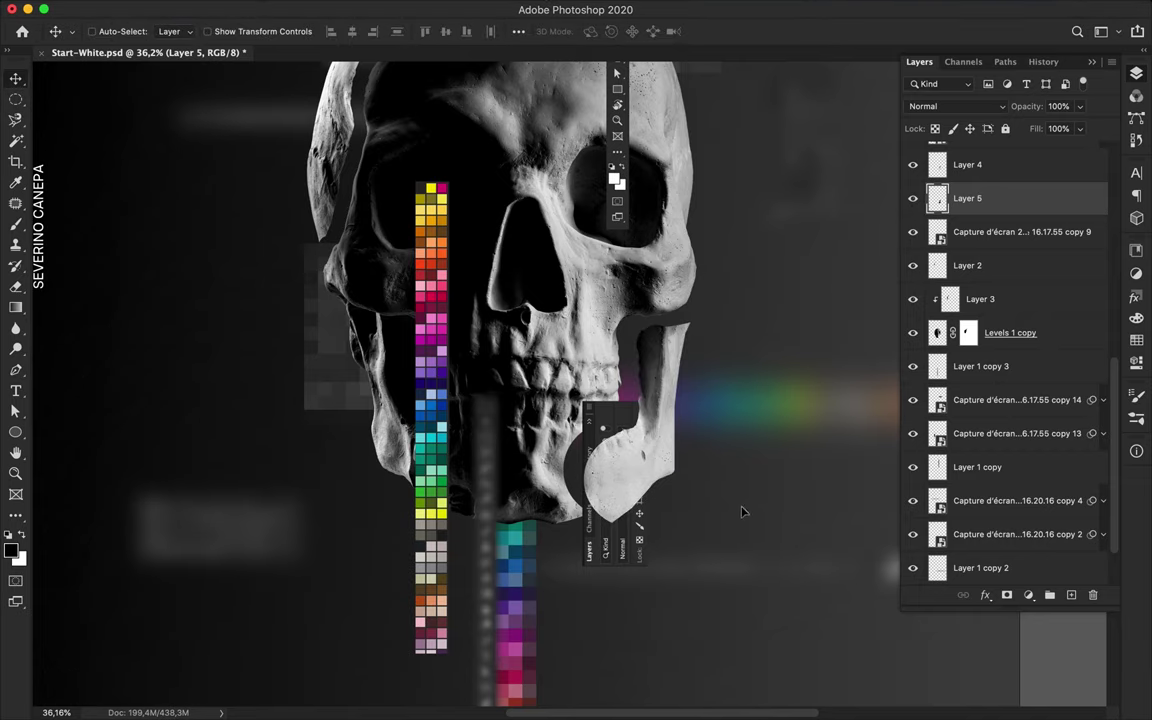
pyautogui.moveTo(588, 427); pyautogui.dragTo(612, 434)
# - Save the poster document
pyautogui.hotkey('ctrl', 's')
pyautogui.scroll(-2, 1018, 283)
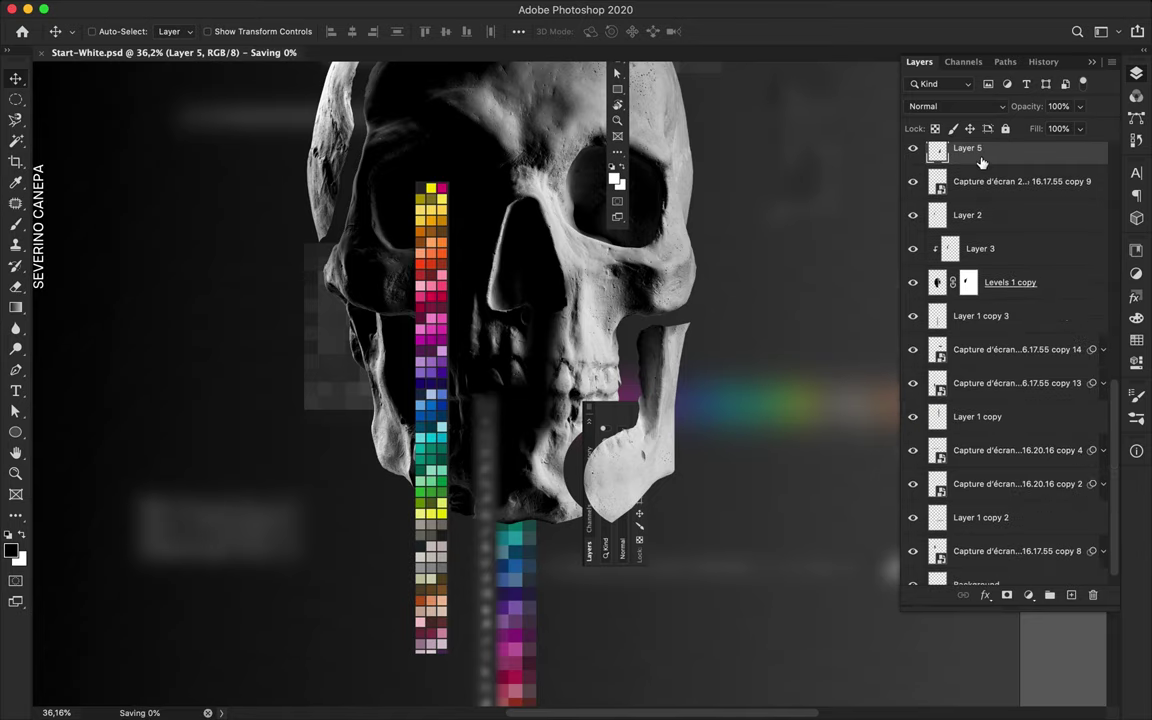
pyautogui.scroll(4, 1016, 166)
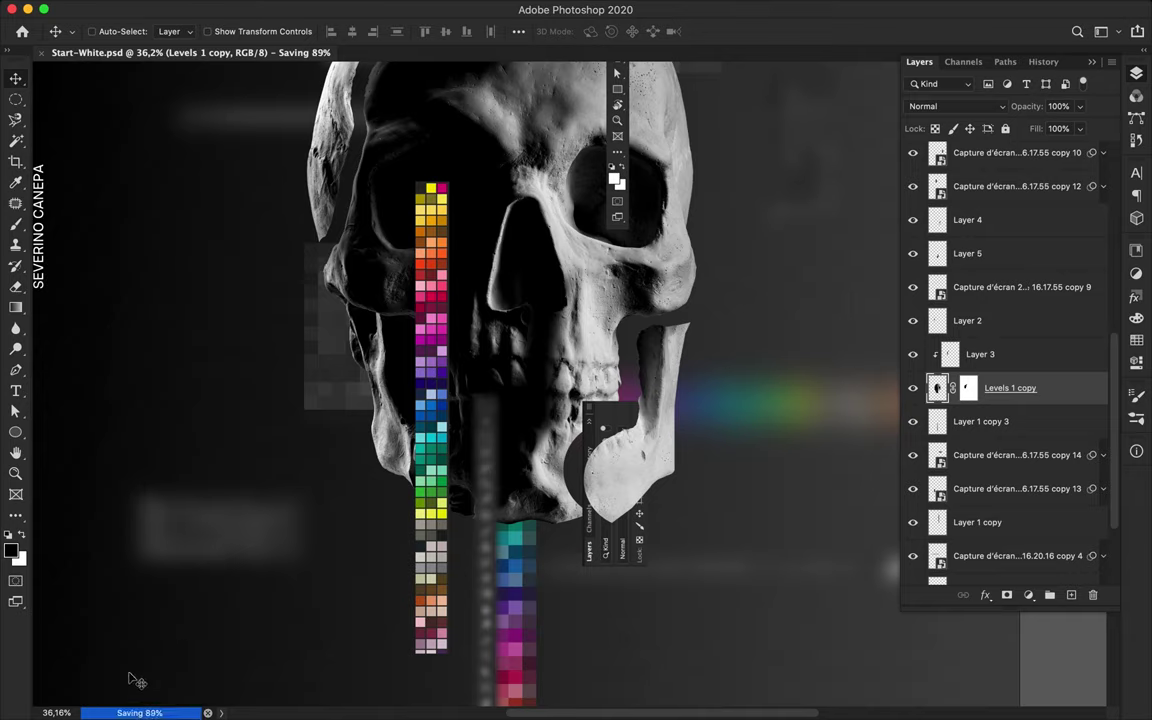
# - Clip the jaw shadow to the copy 9 screenshot and position a duplicate clipped to the skull beside the jaw gap
pyautogui.keyDown('ctrl'); pyautogui.click(686, 410); pyautogui.keyUp('ctrl')
pyautogui.moveTo(676, 405)
pyautogui.mouseDown()
pyautogui.moveTo(779, 445)
pyautogui.moveTo(784, 429)
pyautogui.moveTo(625, 440)
pyautogui.moveTo(632, 432)
pyautogui.mouseUp()
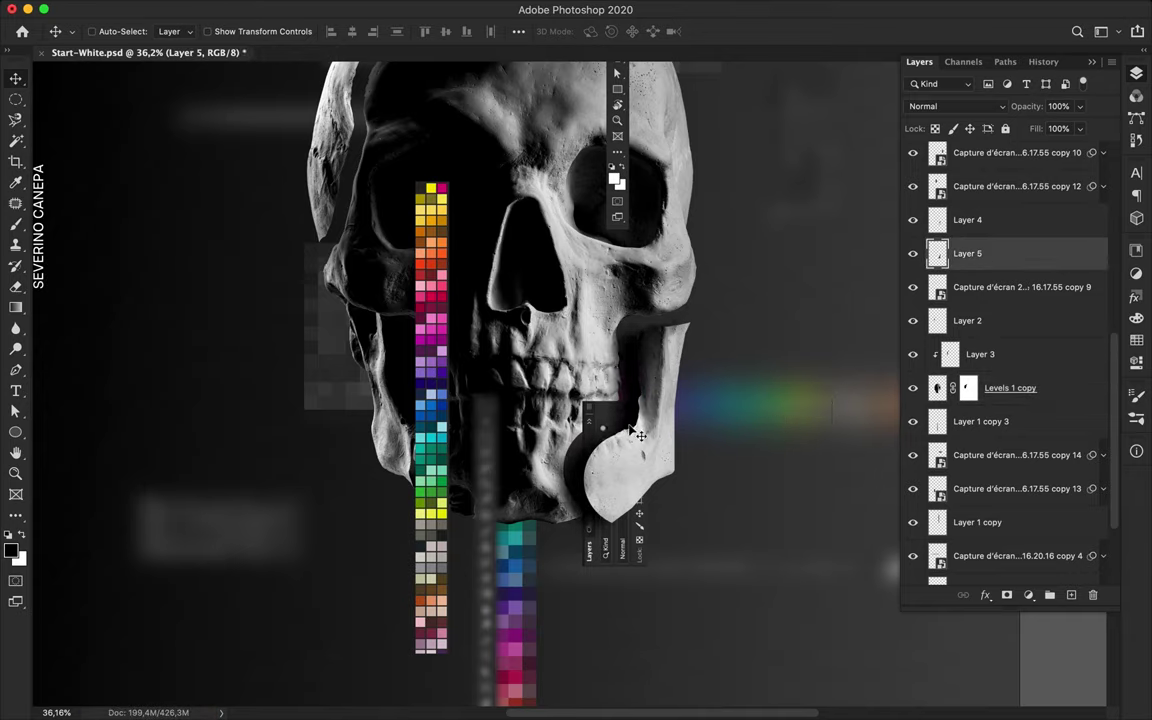
pyautogui.moveTo(985, 266); pyautogui.dragTo(968, 393)
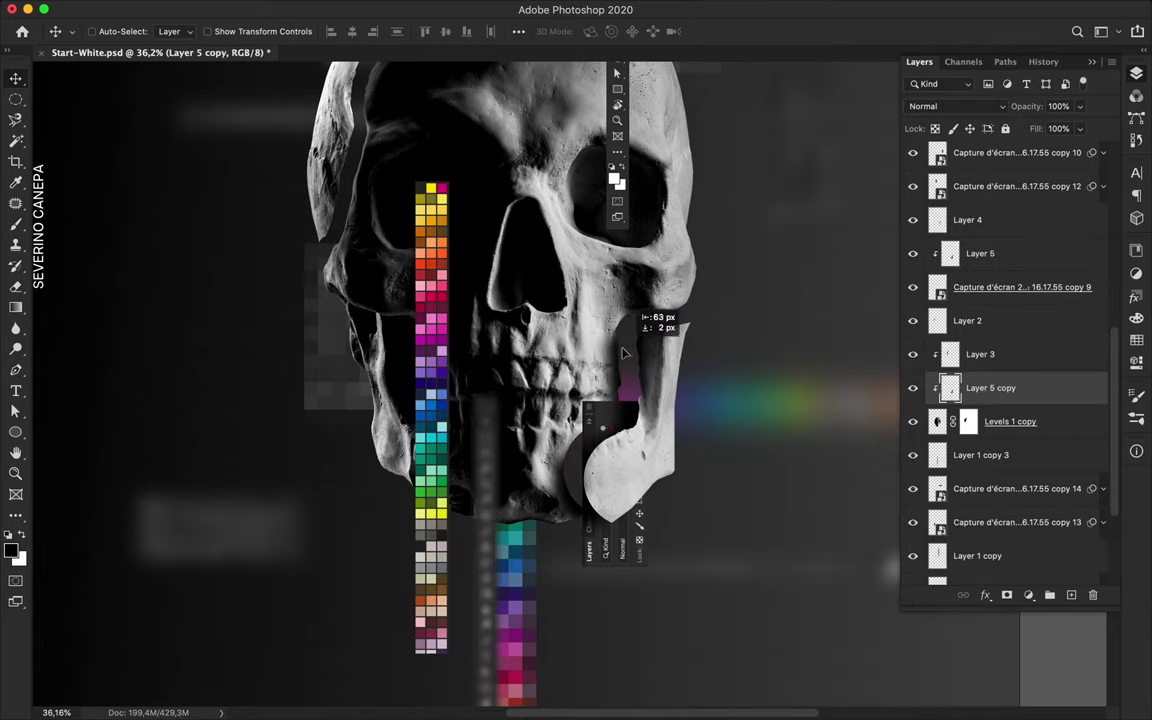
pyautogui.scroll(-3, 694, 361)
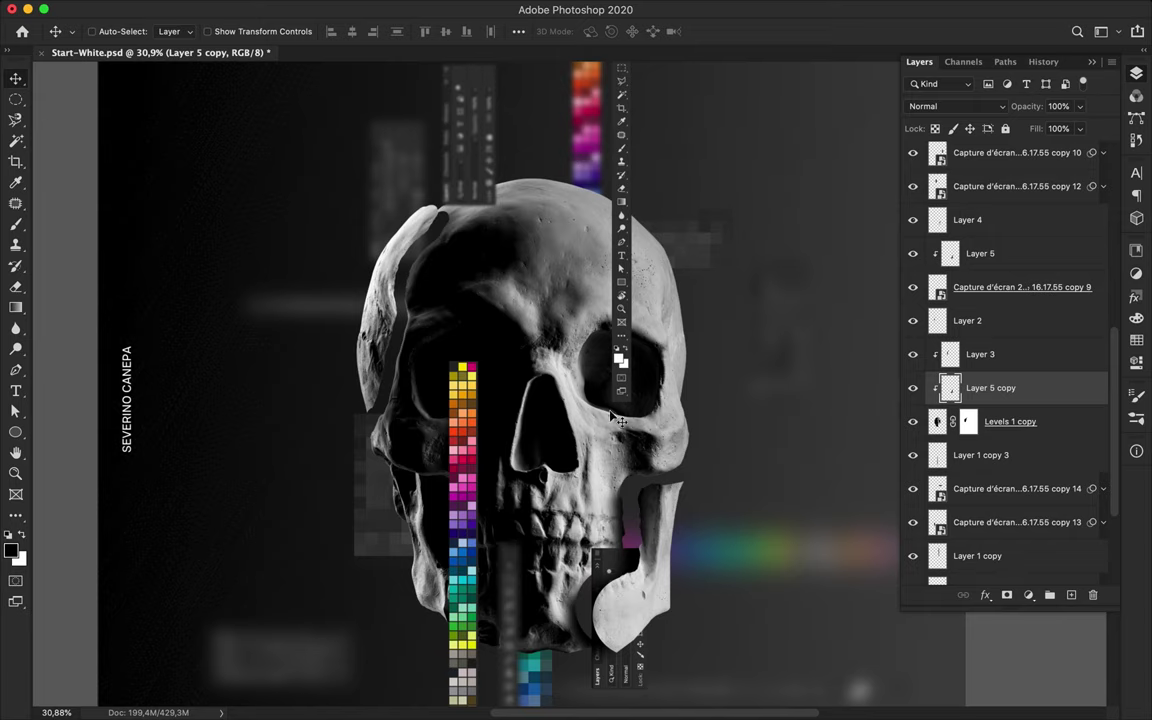
pyautogui.moveTo(620, 388); pyautogui.dragTo(620, 419)
# - Move the vertical toolbar screenshot slightly down so it overlaps the eye socket's lower rim
pyautogui.scroll(8, 620, 407)
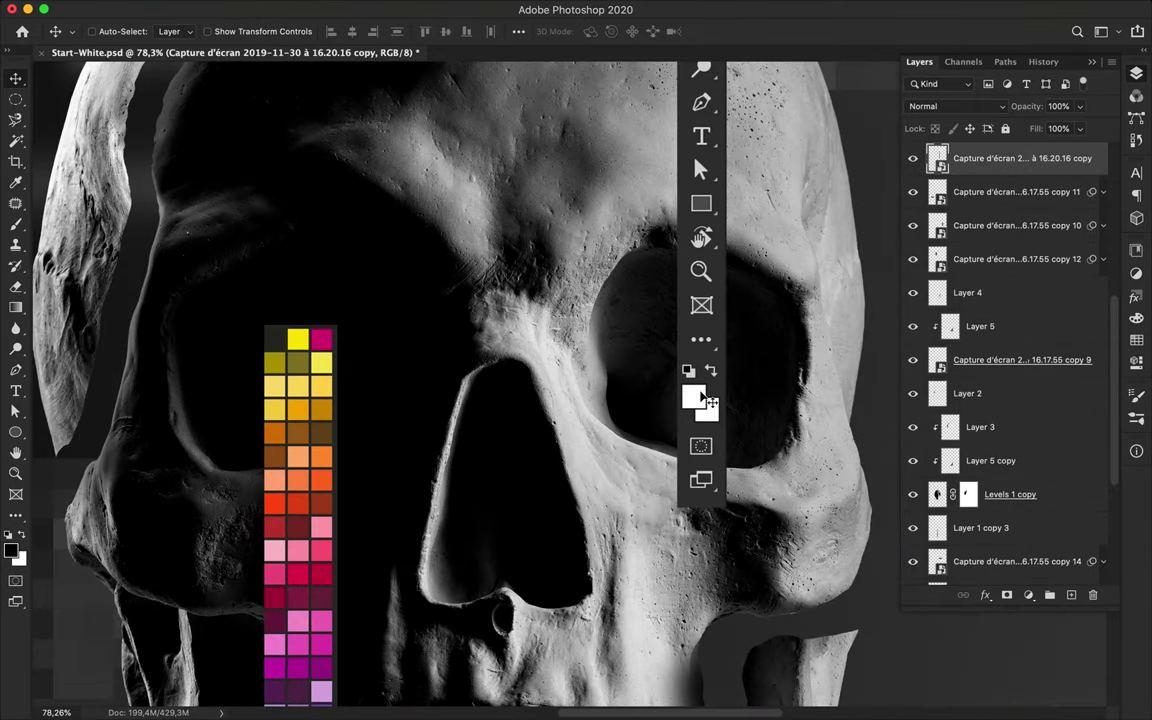
pyautogui.moveTo(699, 392); pyautogui.dragTo(703, 424)
pyautogui.keyDown('super'); pyautogui.click(757, 482); pyautogui.keyUp('super')
pyautogui.press('l')
pyautogui.click(640, 444)
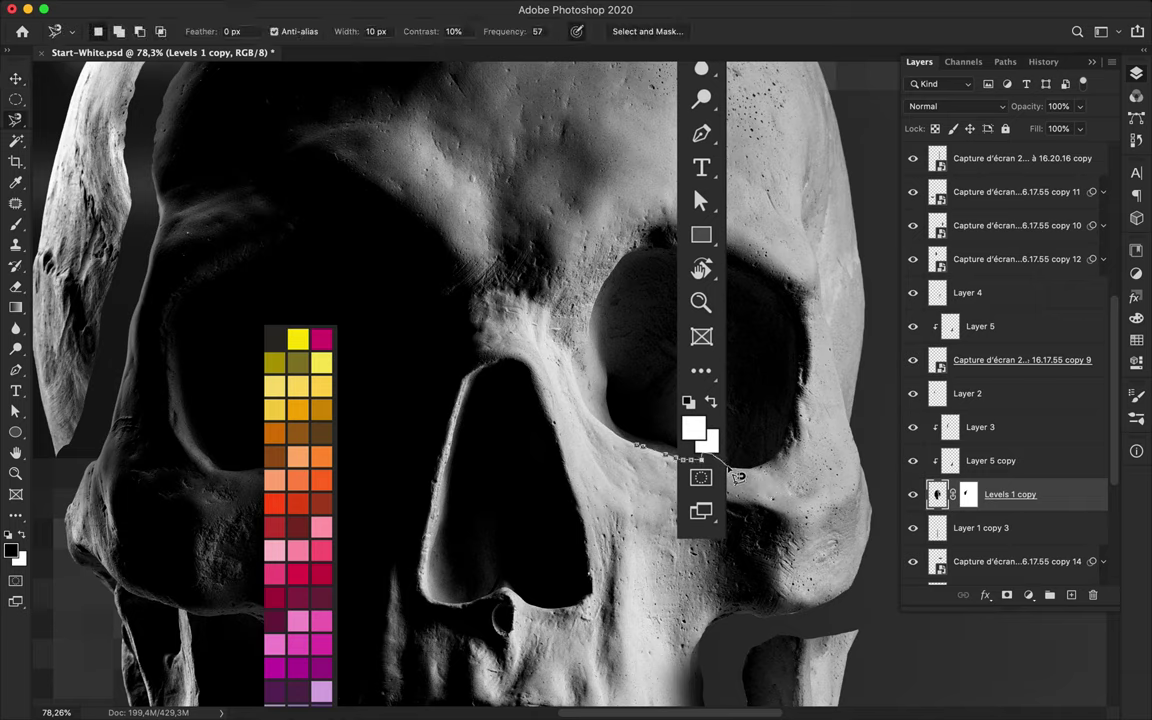
pyautogui.press('Escape')
# - Hide the toolbar screenshot, trace the eye socket's lower rim with the Magnetic Lasso and close the selection over the cheekbone
pyautogui.keyDown('super'); pyautogui.click(705, 371); pyautogui.keyUp('super')
pyautogui.press('super+comma')
pyautogui.scroll(5, 703, 374)
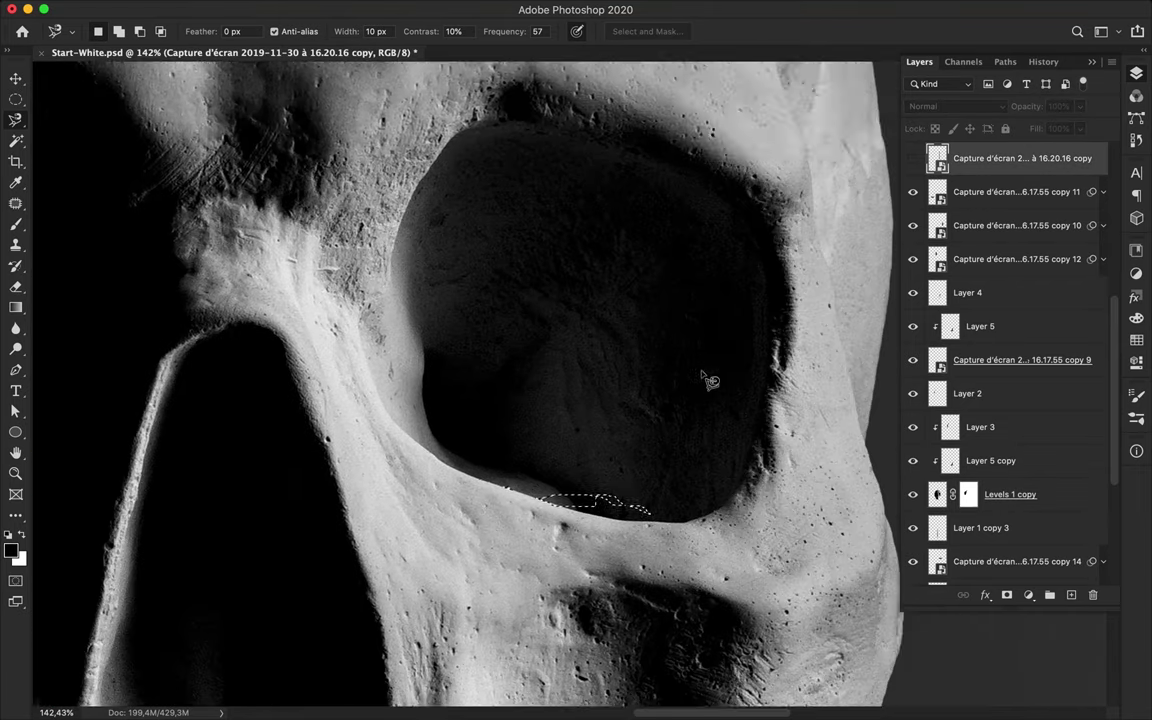
pyautogui.scroll(-3, 703, 374)
pyautogui.click(478, 395)
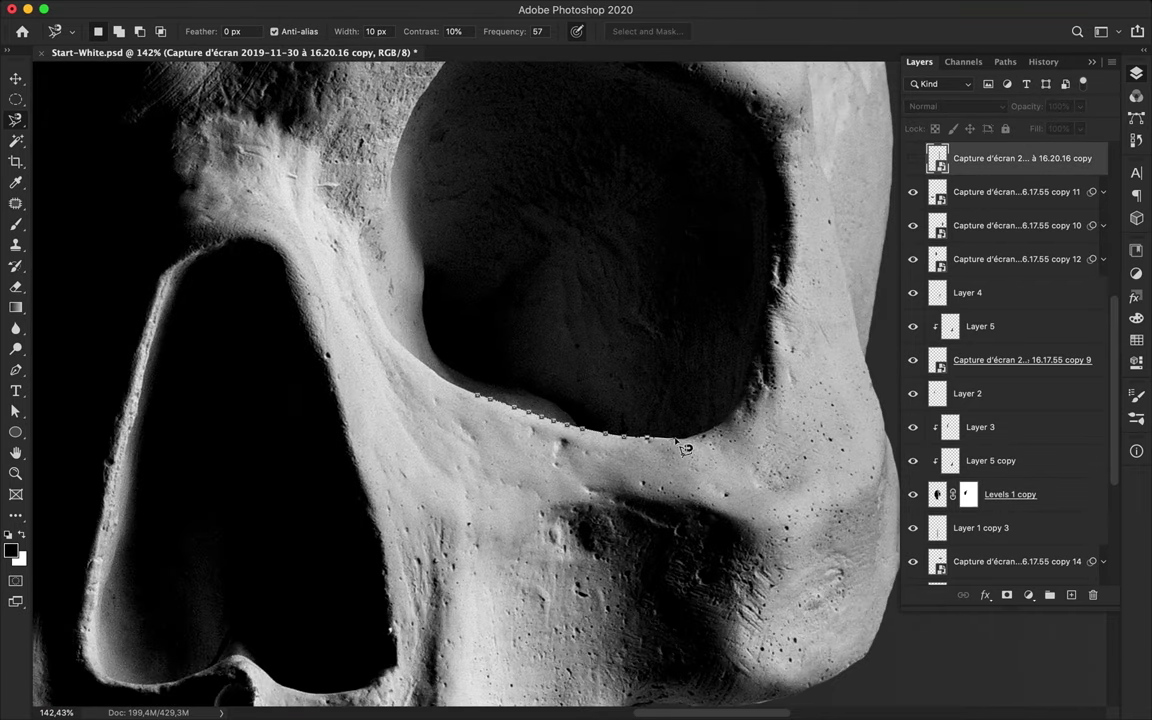
pyautogui.press('Return')
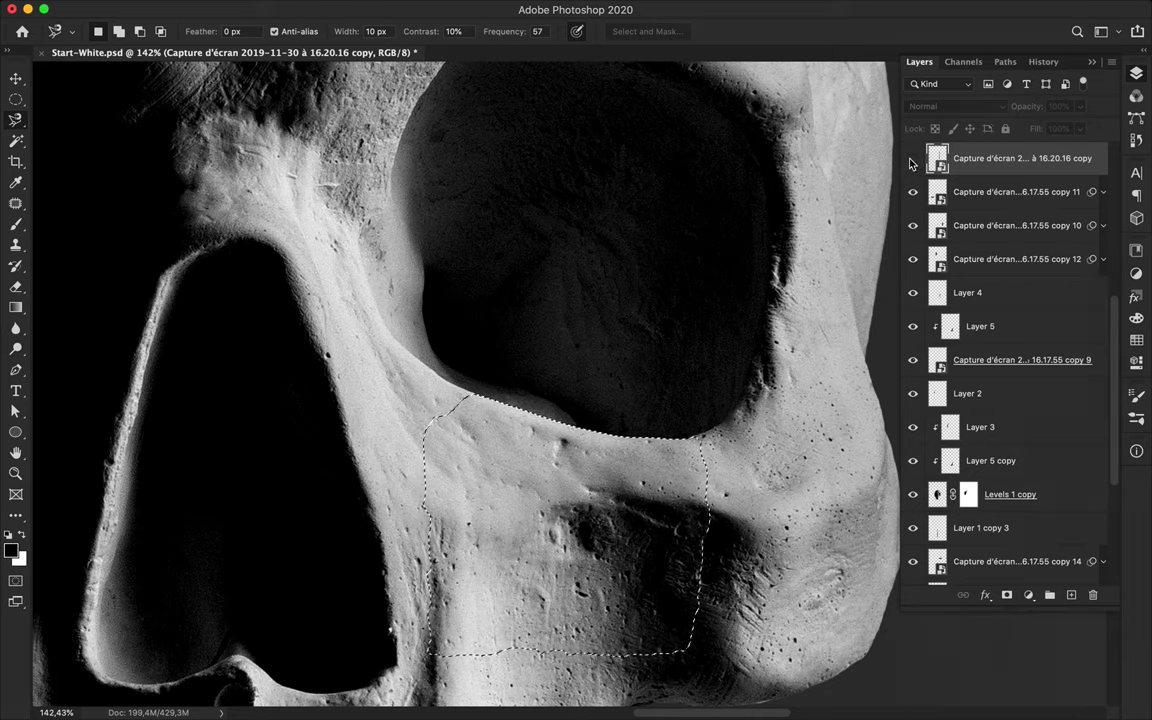
# - Show and rasterize the toolbar screenshot, then delete its part inside the cheekbone selection and deselect
pyautogui.press('super+comma')
pyautogui.press('Delete')
pyautogui.press('Return')
pyautogui.rightClick(1027, 167)
pyautogui.click(890, 299)
pyautogui.press('Delete')
pyautogui.scroll(-10, 600, 457)
pyautogui.press('v')
pyautogui.press('super+d')
pyautogui.scroll(3, 565, 284)
pyautogui.scroll(-3, 573, 283)
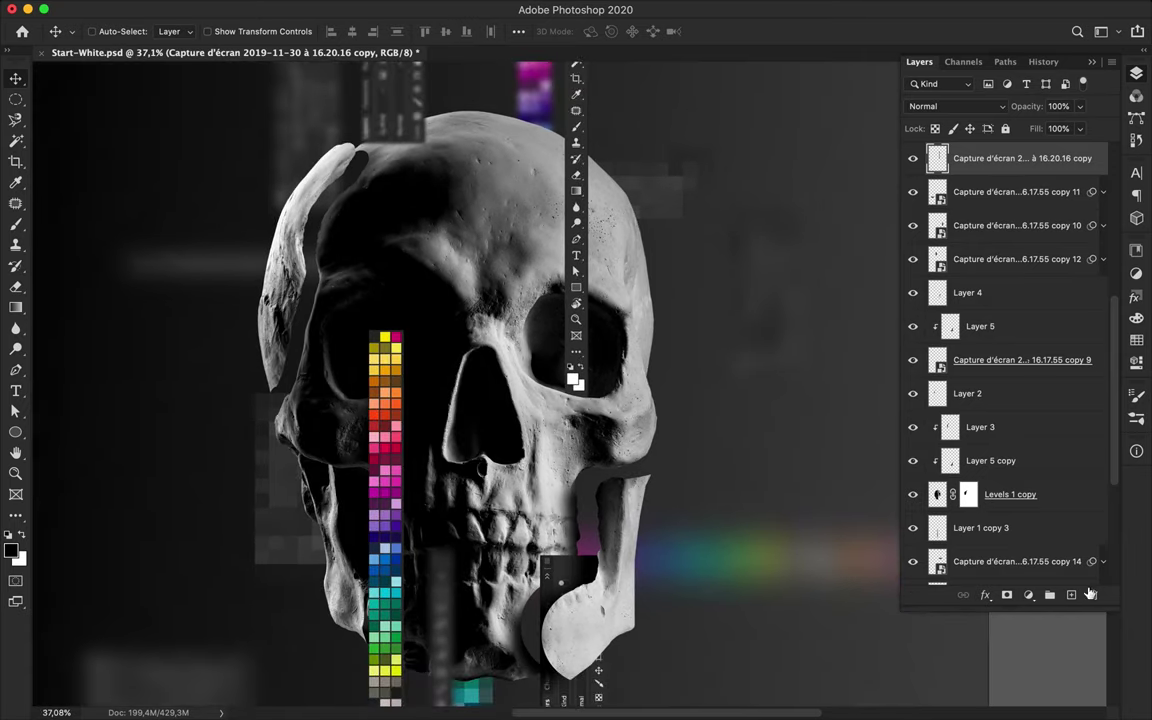
# - On a new layer above the toolbar screenshot, load the toolbar's outline, fill it with black and deselect
pyautogui.click(1072, 595)
pyautogui.keyDown('super'); pyautogui.click(937, 194); pyautogui.keyUp('super')
pyautogui.scroll(5, 577, 226)
pyautogui.scroll(-1, 577, 226)
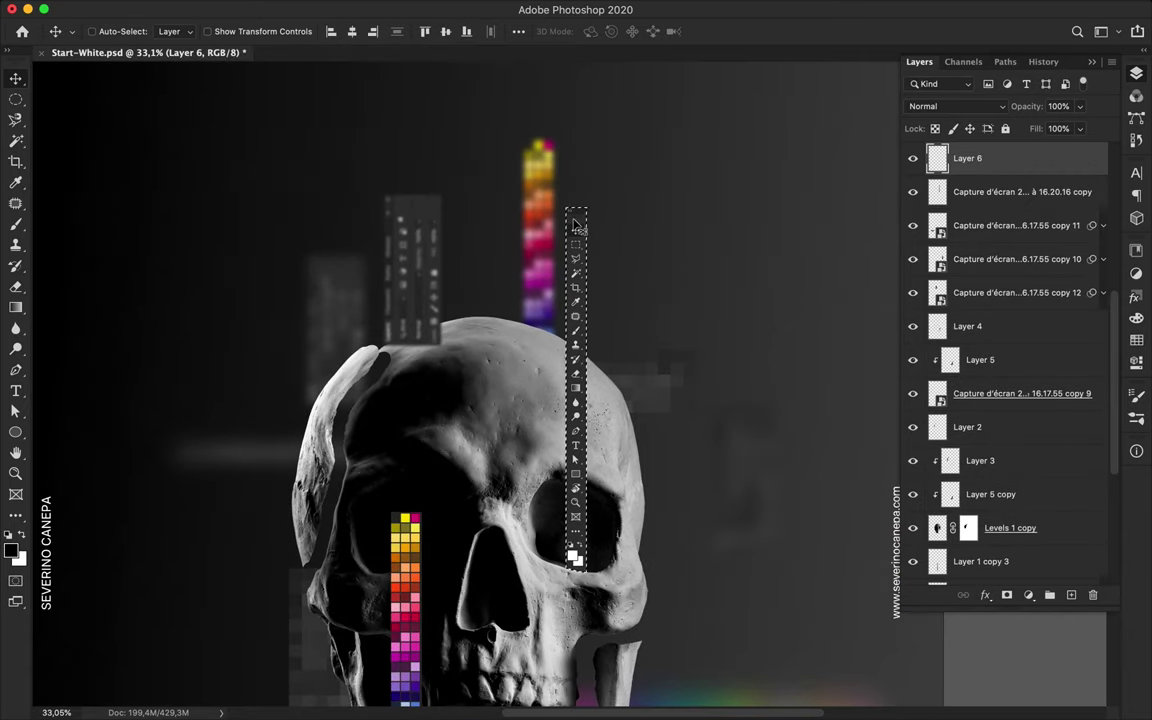
pyautogui.press('b')
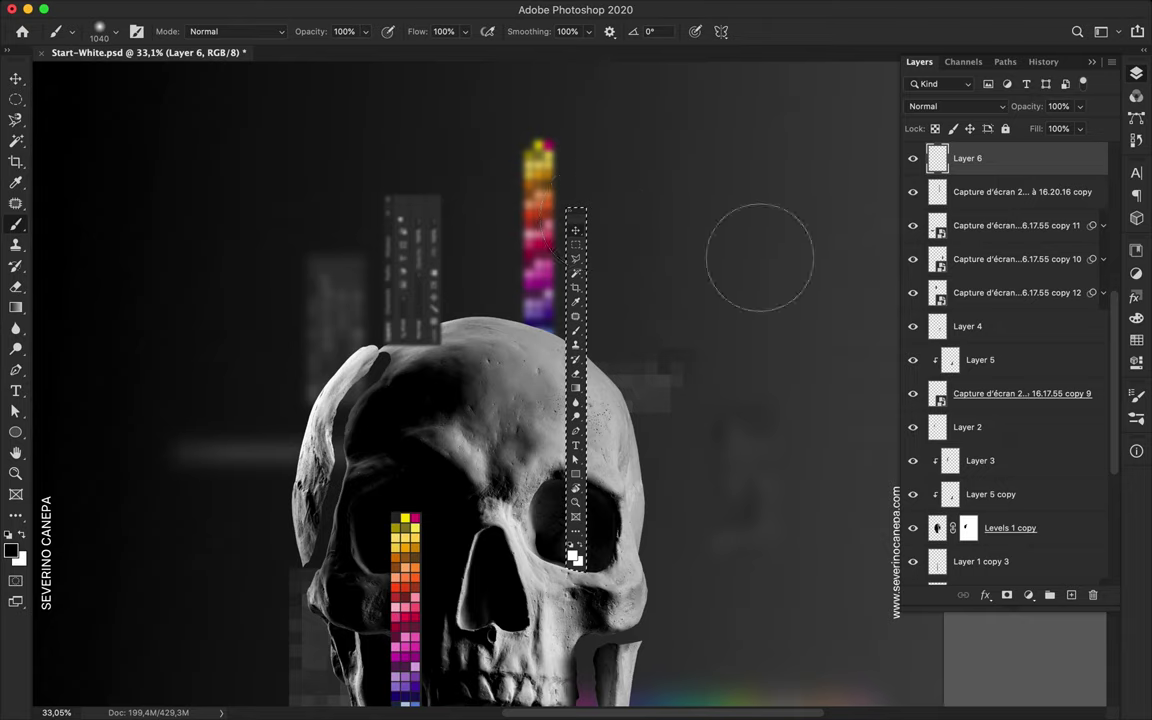
pyautogui.hotkey('alt', 'BackSpace')
pyautogui.press('v')
pyautogui.press('m')
pyautogui.click(722, 156)
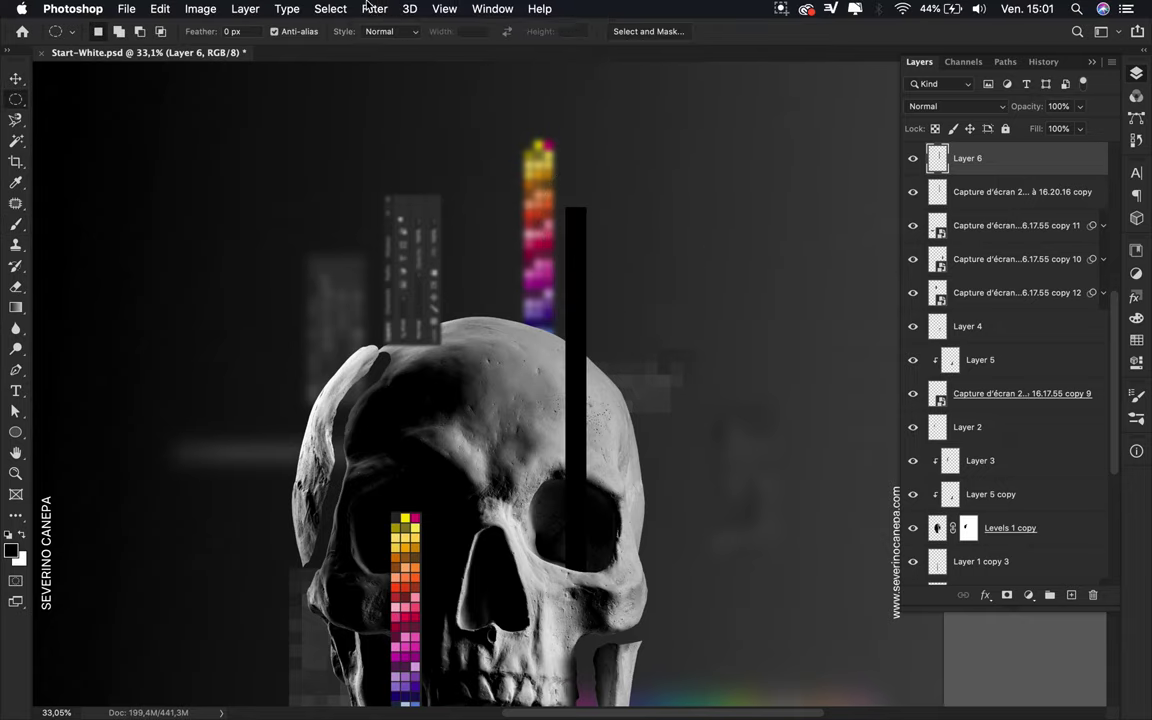
# - Apply a Gaussian Blur with a 61.9-pixel radius to the black toolbar silhouette
pyautogui.click(372, 8)
pyautogui.moveTo(596, 195)
pyautogui.click(655, 262)
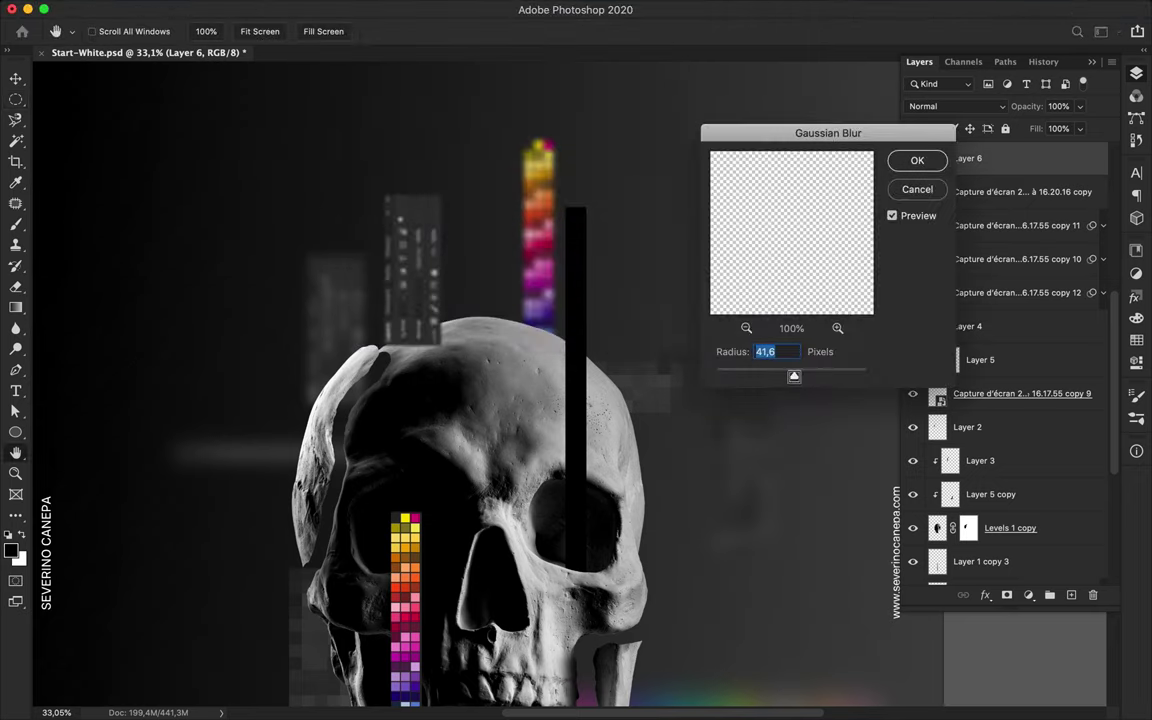
pyautogui.moveTo(794, 375); pyautogui.dragTo(803, 380)
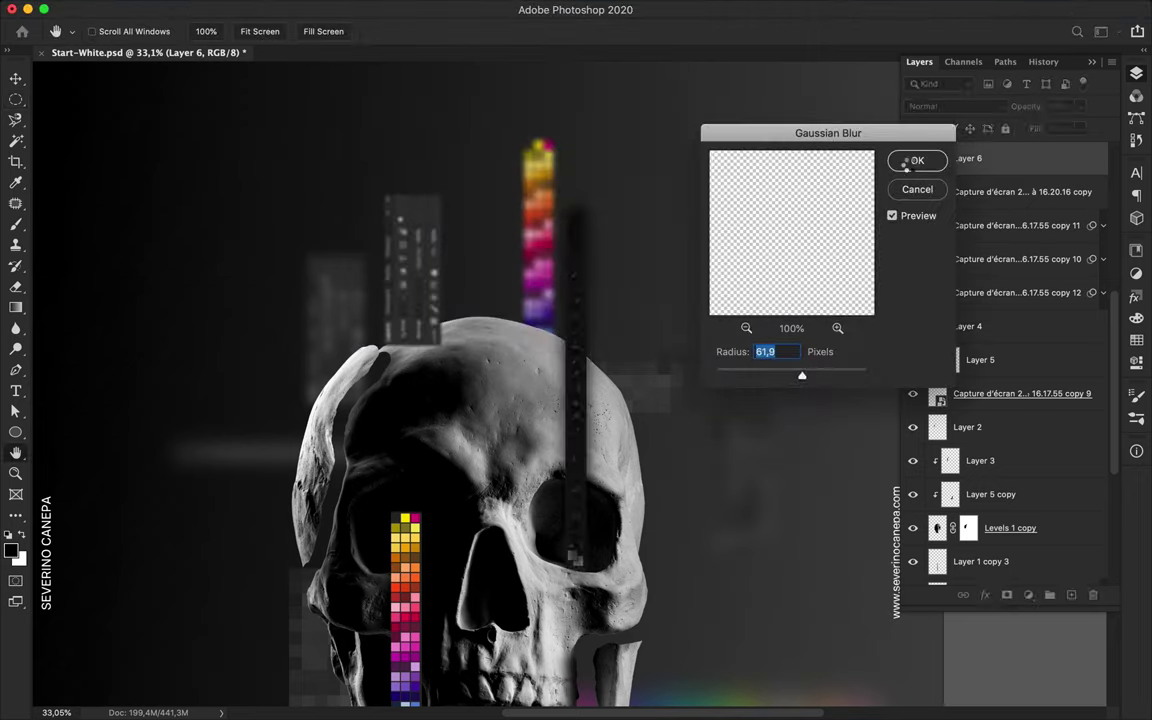
pyautogui.click(914, 162)
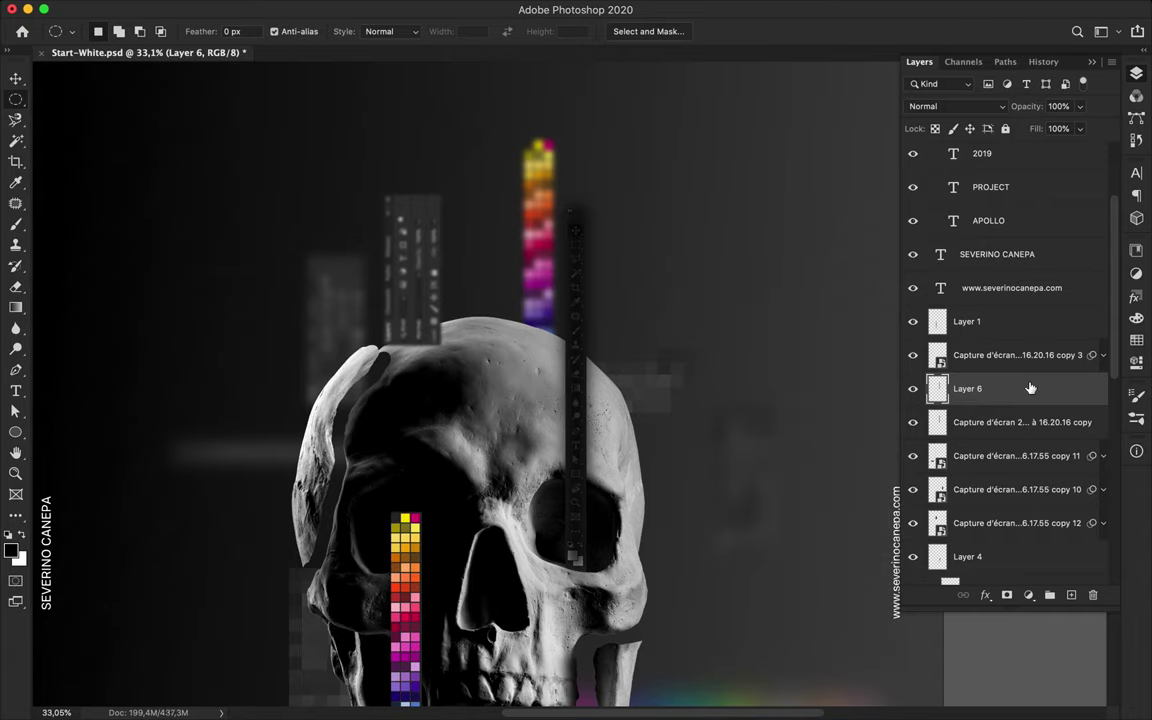
# - Move the blurred toolbar shadow layer beneath the toolbar screenshot and warp it so it curves over the forehead toward the skull's centre
pyautogui.scroll(-5, 1031, 388)
pyautogui.moveTo(1008, 236); pyautogui.dragTo(1005, 312)
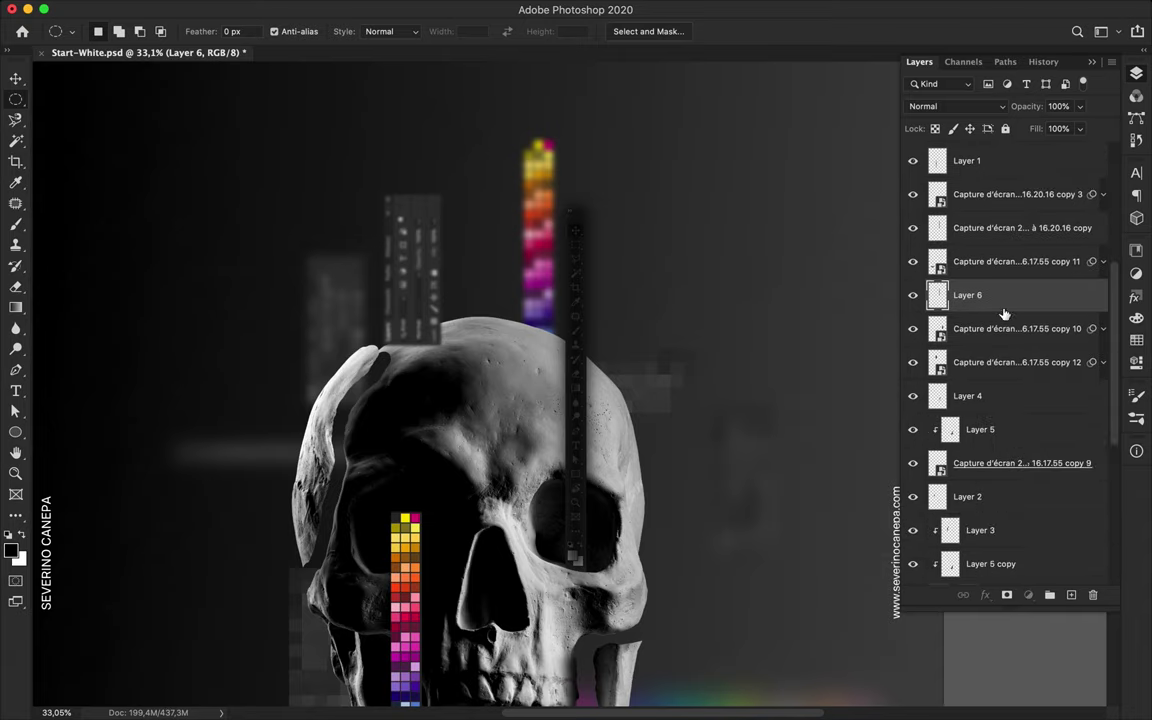
pyautogui.press('super+t')
pyautogui.rightClick(582, 220)
pyautogui.click(612, 330)
pyautogui.moveTo(544, 186); pyautogui.dragTo(438, 208)
pyautogui.moveTo(608, 186); pyautogui.dragTo(477, 205)
pyautogui.moveTo(543, 321); pyautogui.dragTo(511, 326)
pyautogui.moveTo(608, 321); pyautogui.dragTo(586, 320)
pyautogui.moveTo(609, 458); pyautogui.dragTo(532, 462)
pyautogui.moveTo(438, 210); pyautogui.dragTo(414, 218)
pyautogui.moveTo(517, 198); pyautogui.dragTo(435, 216)
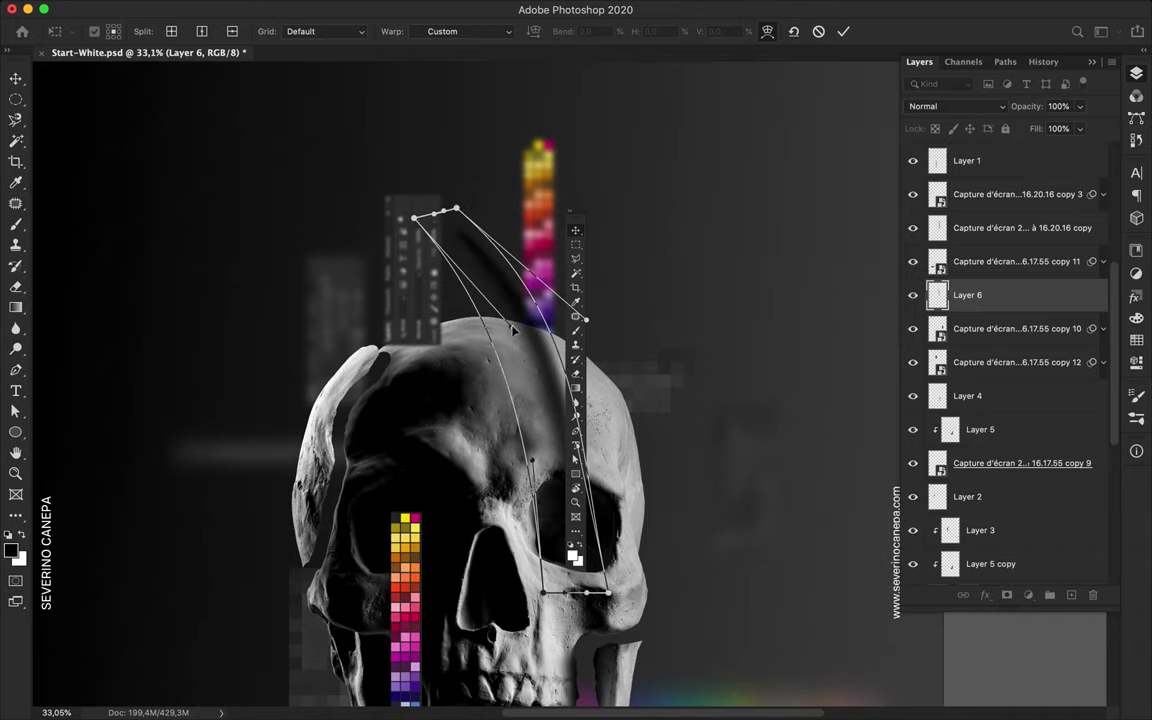
pyautogui.press('Return')
# - Place the warped shadow layer directly above Layer 3 and clip it to the skull
pyautogui.moveTo(990, 298); pyautogui.dragTo(975, 445)
pyautogui.keyDown('alt'); pyautogui.click(975, 447); pyautogui.keyUp('alt')
pyautogui.scroll(-6, 699, 370)
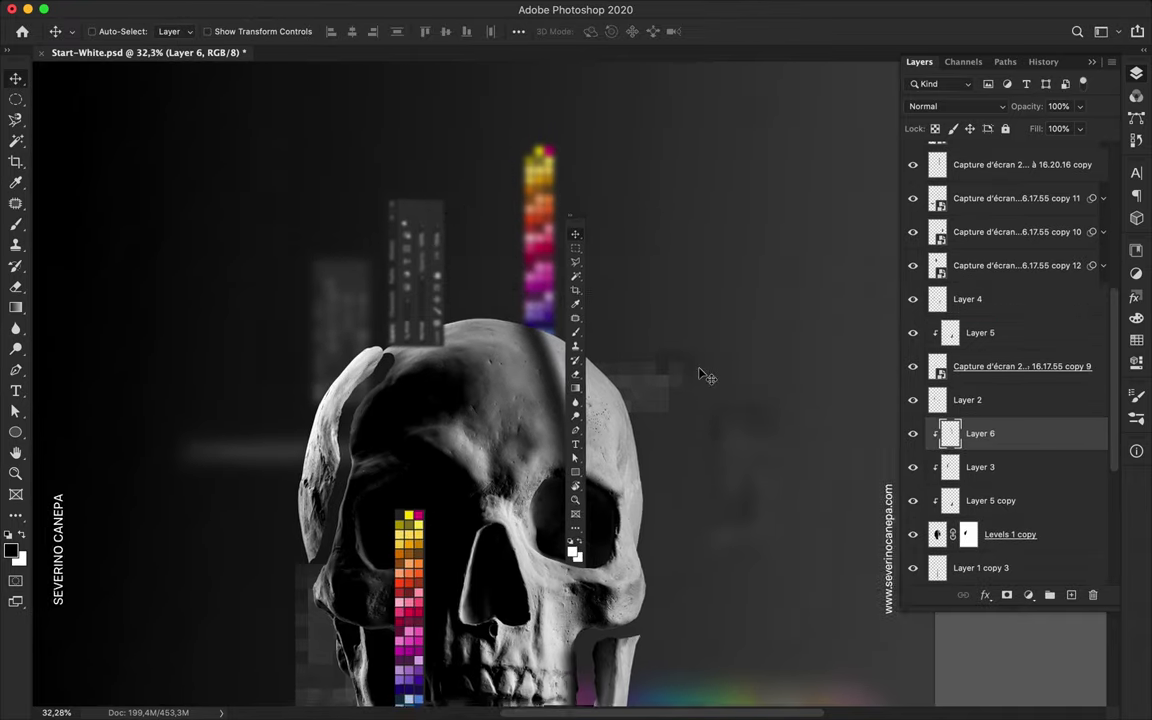
# - Move the rotated panel screenshot down over the skull's upper-left forehead and place its layer directly below Layer 2
pyautogui.scroll(6, 625, 289)
pyautogui.scroll(4, 625, 289)
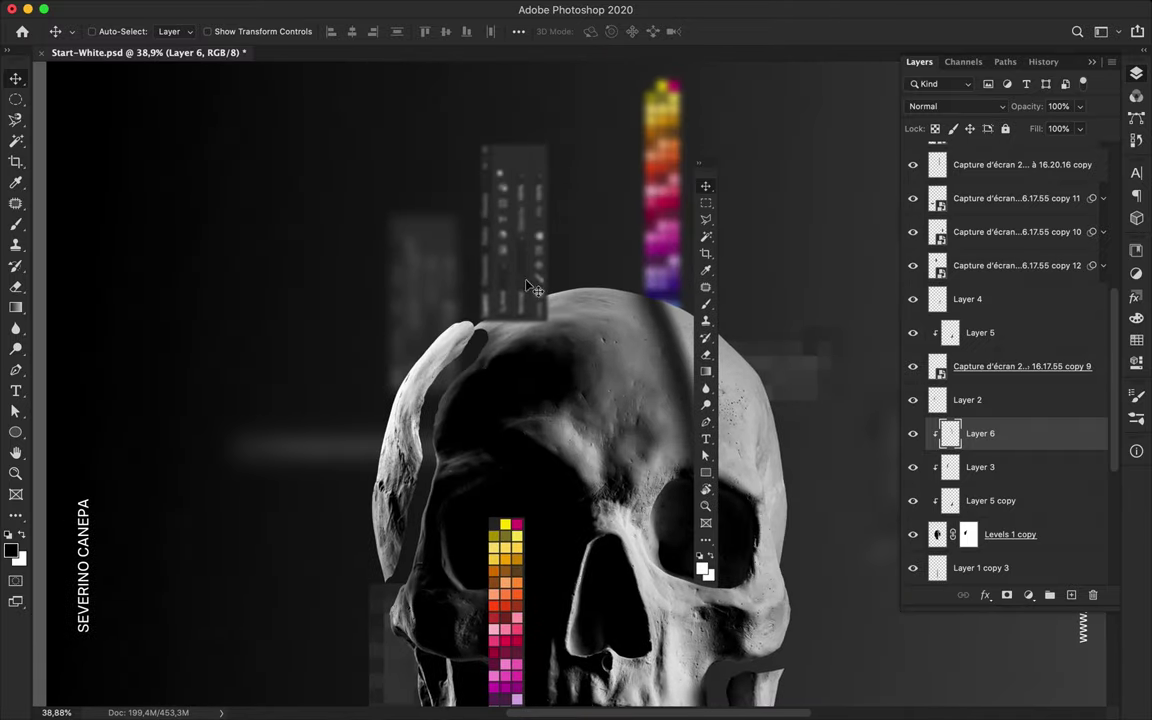
pyautogui.keyDown('super'); pyautogui.click(522, 277); pyautogui.keyUp('super')
pyautogui.moveTo(522, 277); pyautogui.dragTo(502, 338)
pyautogui.moveTo(1017, 265); pyautogui.dragTo(1008, 338)
# - Duplicate the Layer 3 shadow above the panel screenshot, clip the copy to it and reselect the screenshot layer
pyautogui.scroll(-2, 989, 325)
pyautogui.rightClick(1000, 428)
pyautogui.click(1002, 426)
pyautogui.keyDown('alt'); pyautogui.click(990, 366); pyautogui.keyUp('alt')
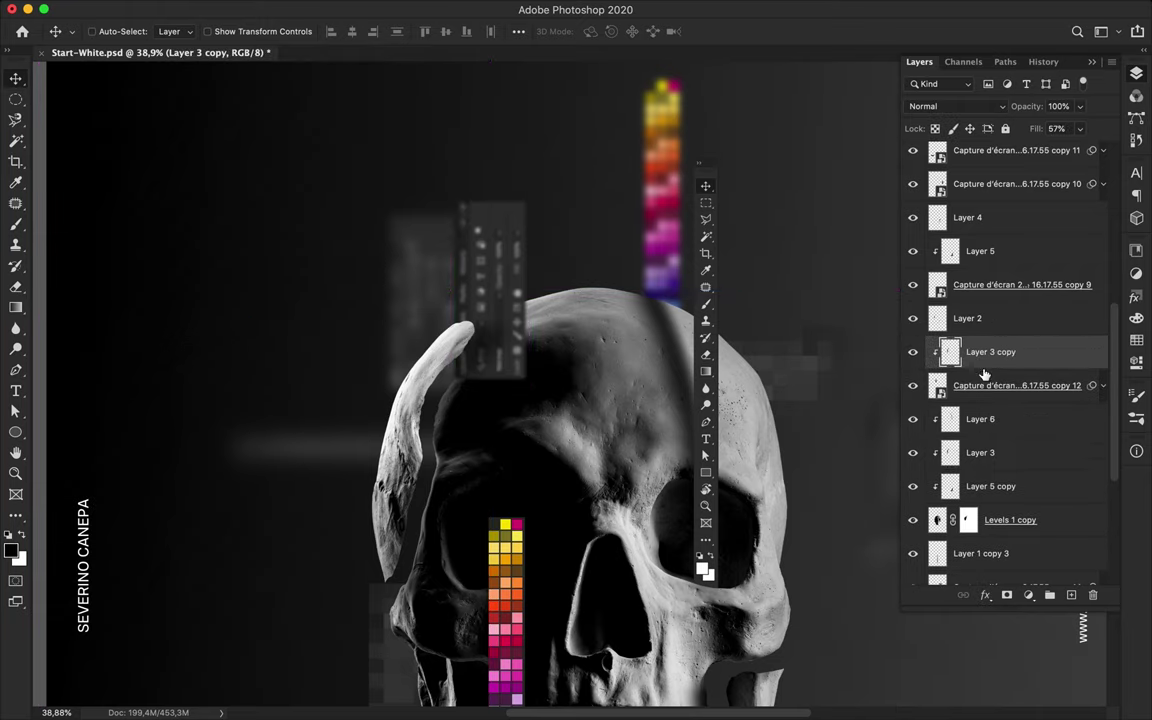
pyautogui.click(512, 303)
# - Add white vertical text "APOLLO" in Molde Compressed-Bold above the skull and place its layer above Layer 4
pyautogui.scroll(-8, 512, 302)
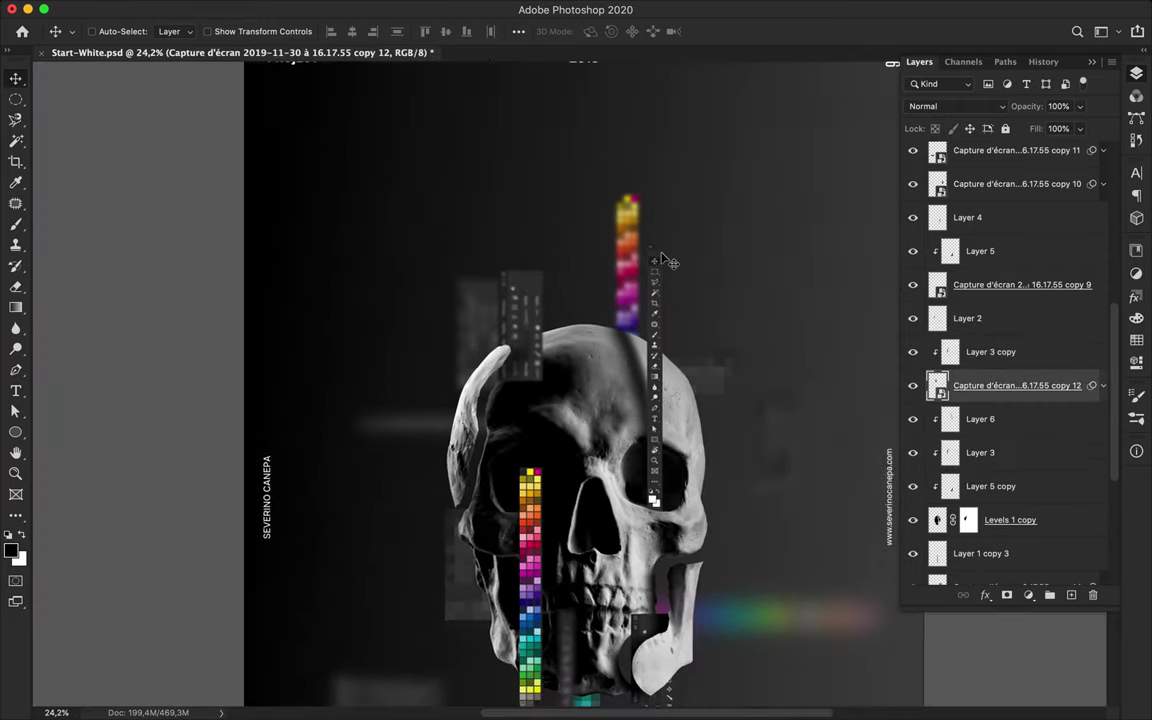
pyautogui.scroll(5, 665, 260)
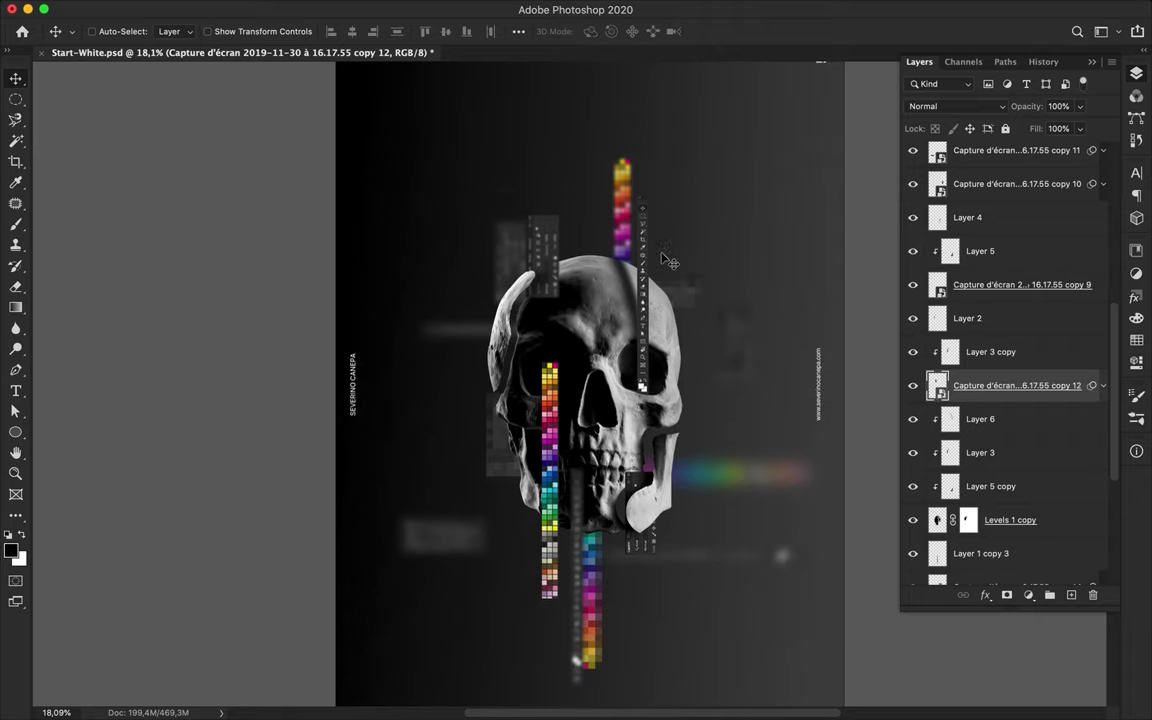
pyautogui.press('t')
pyautogui.click(586, 204)
pyautogui.press('BackSpace')
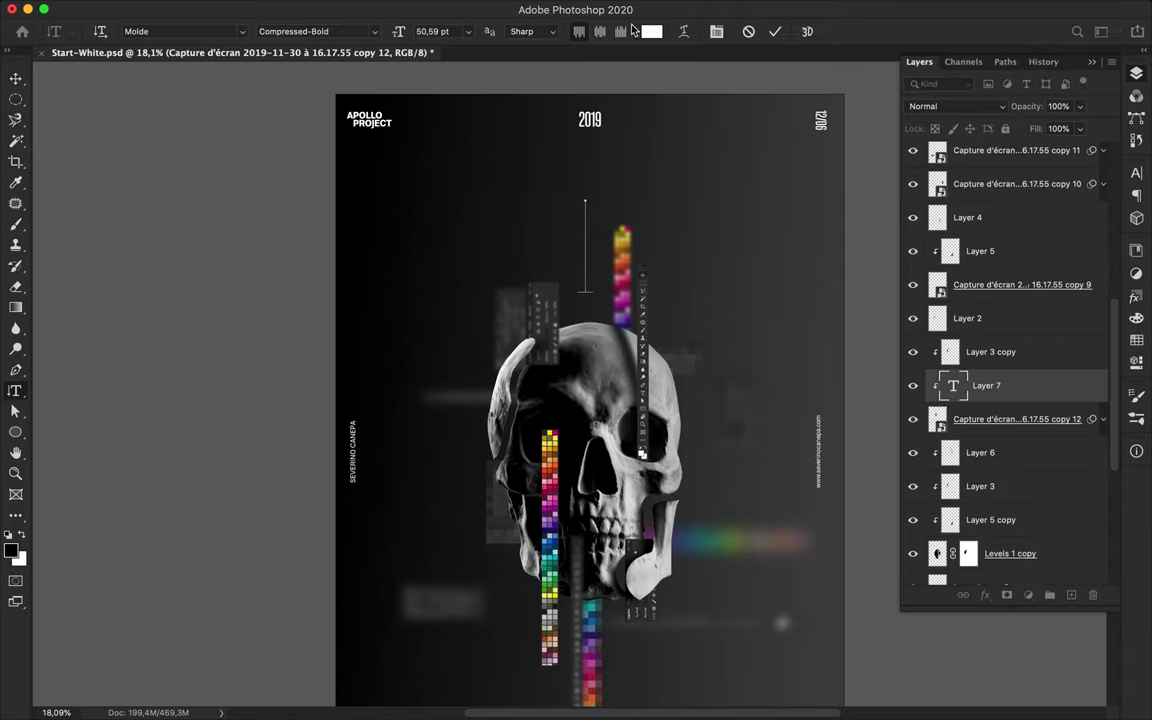
pyautogui.moveTo(1010, 379); pyautogui.dragTo(1004, 206)
pyautogui.press('v')
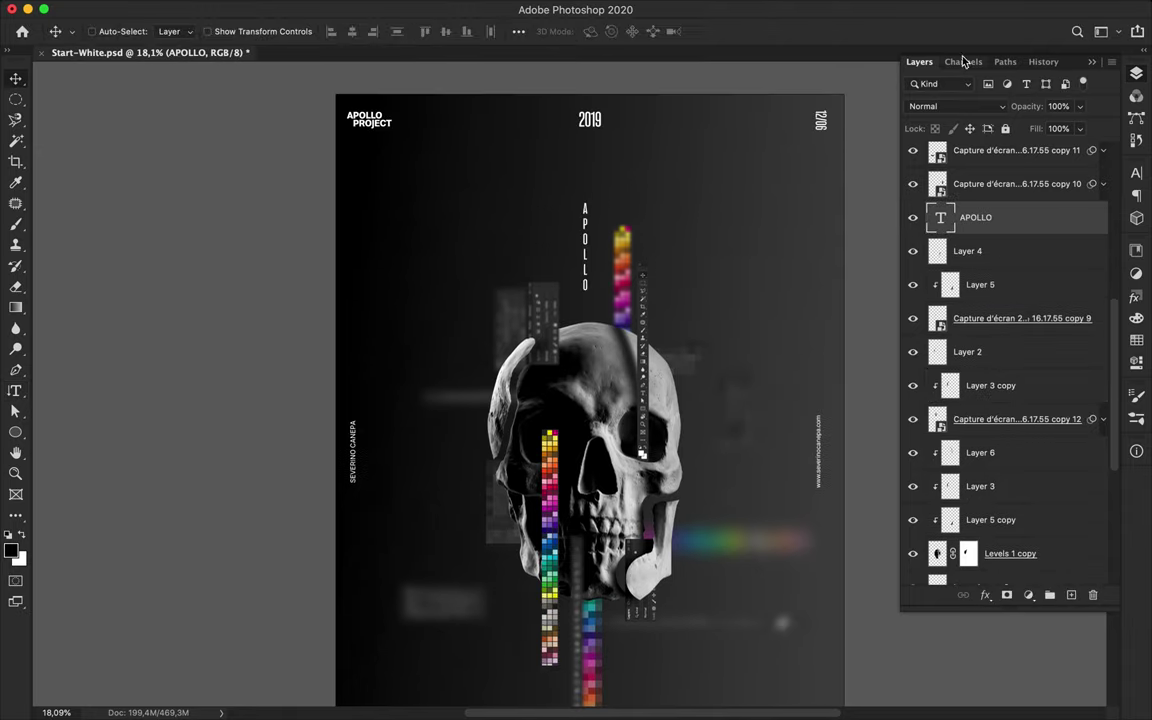
# - Centre-align the vertical APOLLO text
pyautogui.click(964, 64)
pyautogui.click(1001, 63)
pyautogui.click(920, 63)
pyautogui.click(1135, 173)
pyautogui.click(1008, 163)
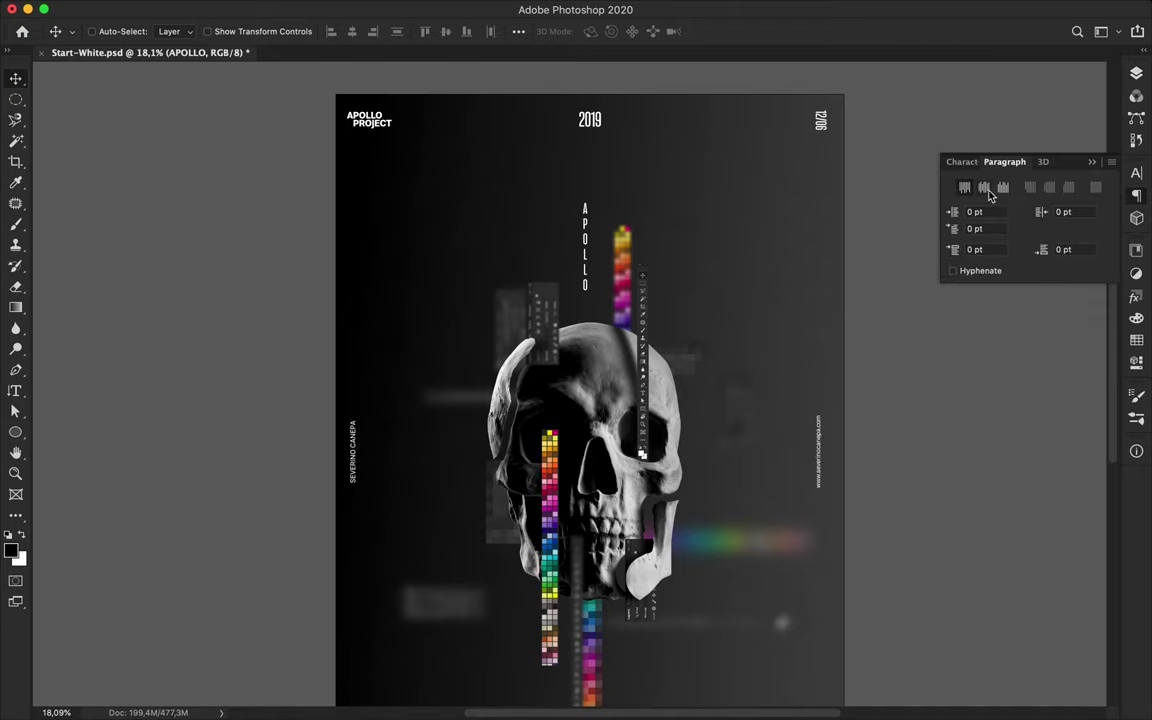
pyautogui.click(985, 189)
# - Move the APOLLO text down over the skull's vertical centre line and scale it up to 87.83 pt
pyautogui.moveTo(587, 223); pyautogui.dragTo(592, 399)
pyautogui.press('super+t')
pyautogui.press('Return')
# - Set the APOLLO text's tracking to 1200 and shift it down so the letters run from above the cranium to the chin
pyautogui.click(962, 161)
pyautogui.click(1072, 207)
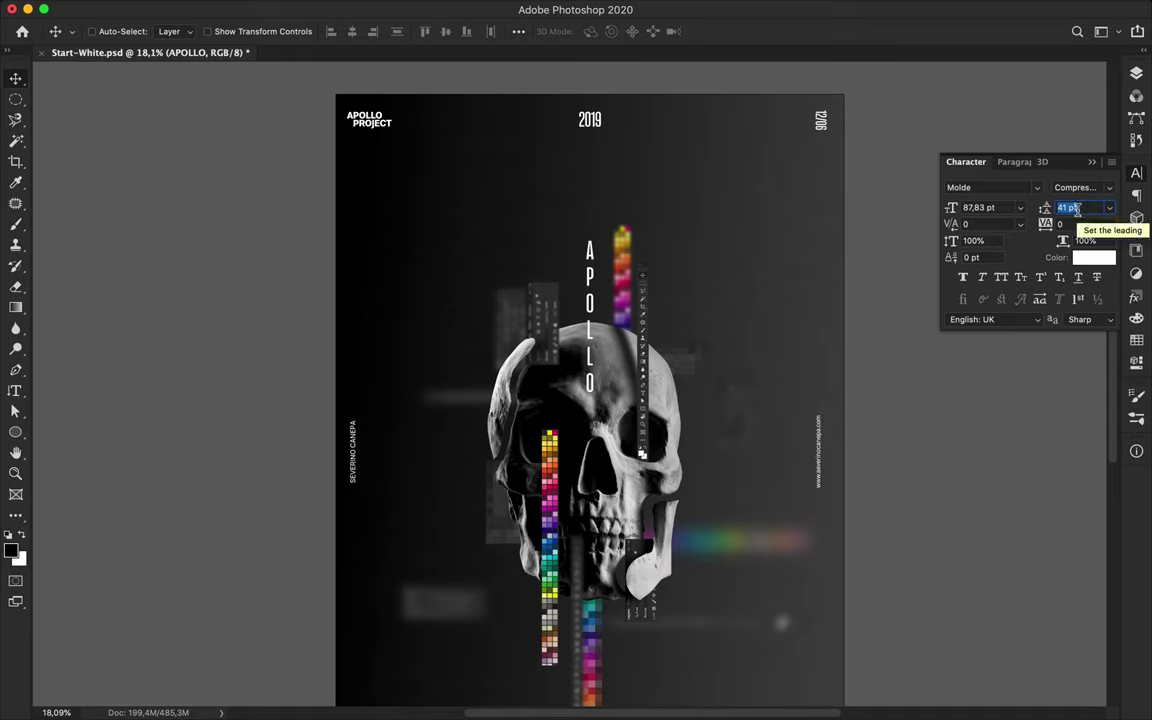
pyautogui.click(1079, 226)
pyautogui.hotkey('shift', 'Up')
pyautogui.hotkey('shift', 'Up')
pyautogui.hotkey('shift', 'Up')
pyautogui.hotkey('shift', 'Up')
pyautogui.hotkey('shift', 'Up')
pyautogui.hotkey('shift', 'Up')
pyautogui.hotkey('shift', 'Up')
pyautogui.hotkey('shift', 'Up')
pyautogui.moveTo(592, 249); pyautogui.dragTo(589, 353)
pyautogui.click(1075, 226)
pyautogui.hotkey('shift', 'Up')
pyautogui.hotkey('shift', 'Up')
pyautogui.hotkey('shift', 'Up')
pyautogui.hotkey('shift', 'Up')
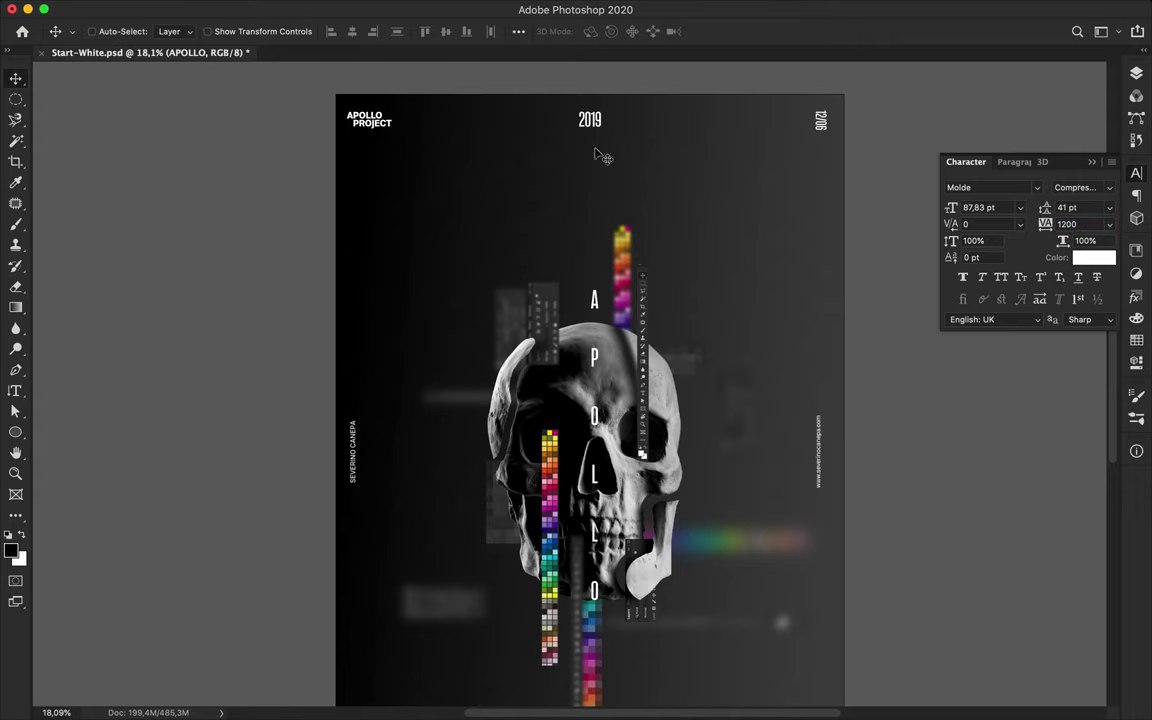
# - Duplicate the APOLLO text slightly to the left and apply a Mosaic filter to the copy as a smart object
pyautogui.keyDown('alt'); pyautogui.moveTo(598, 302); pyautogui.dragTo(592, 302); pyautogui.keyUp('alt')
pyautogui.click(374, 8)
pyautogui.moveTo(388, 207)
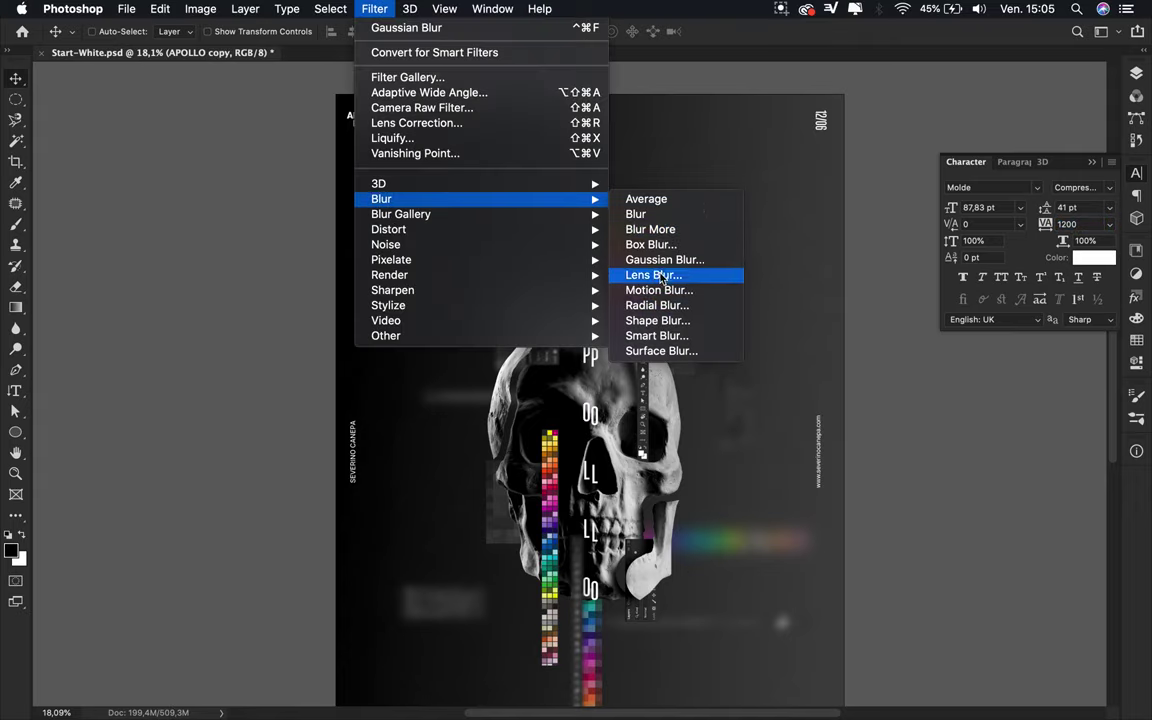
pyautogui.click(660, 334)
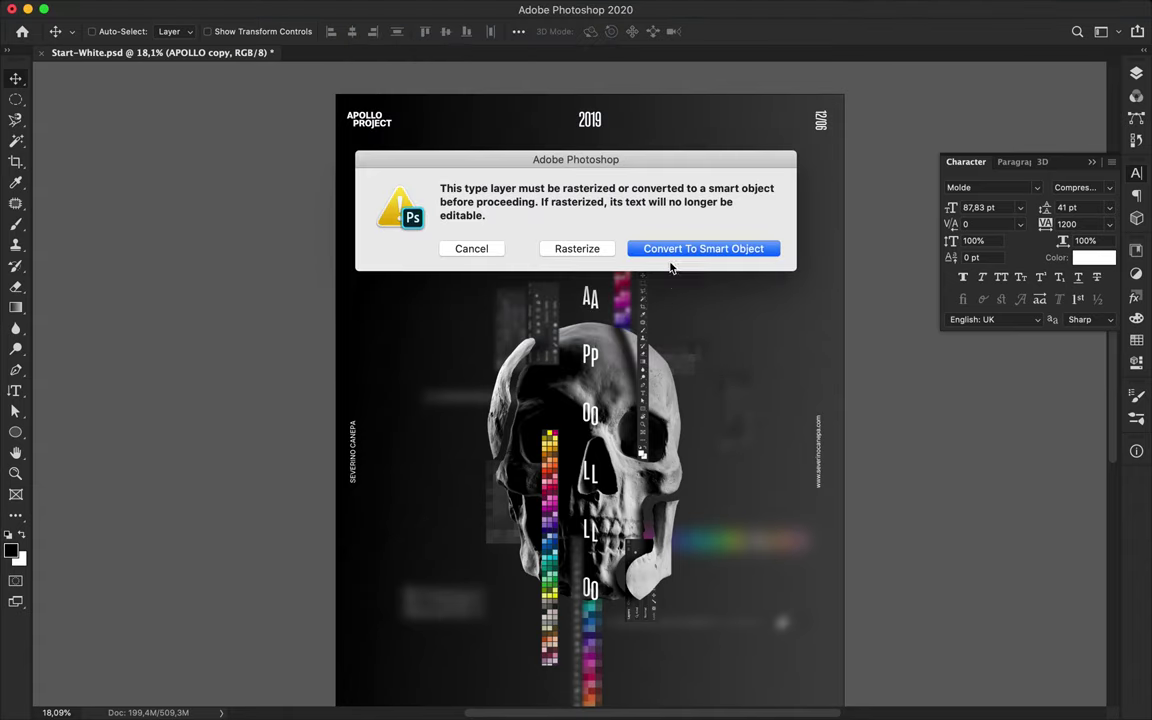
pyautogui.click(665, 250)
# - Duplicate the mosaic APOLLO copy slightly to the right over the letters and save the document
pyautogui.click(210, 36)
pyautogui.moveTo(576, 346); pyautogui.dragTo(595, 358)
pyautogui.press('F7')
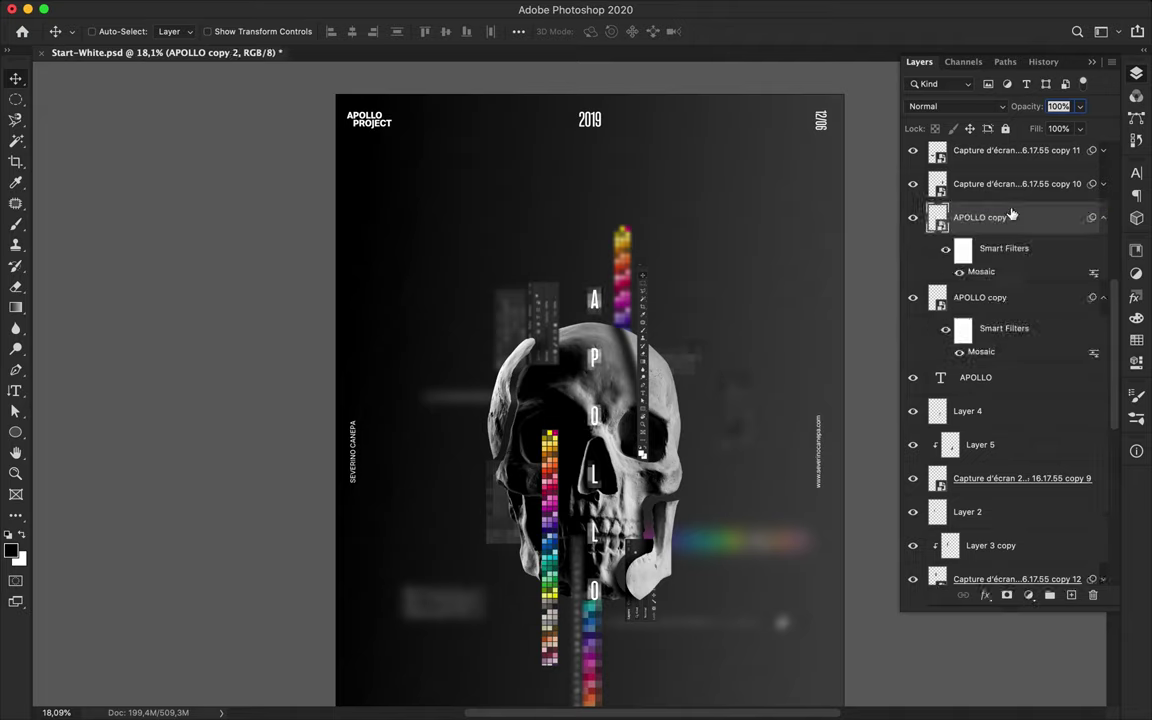
pyautogui.press('super+s')
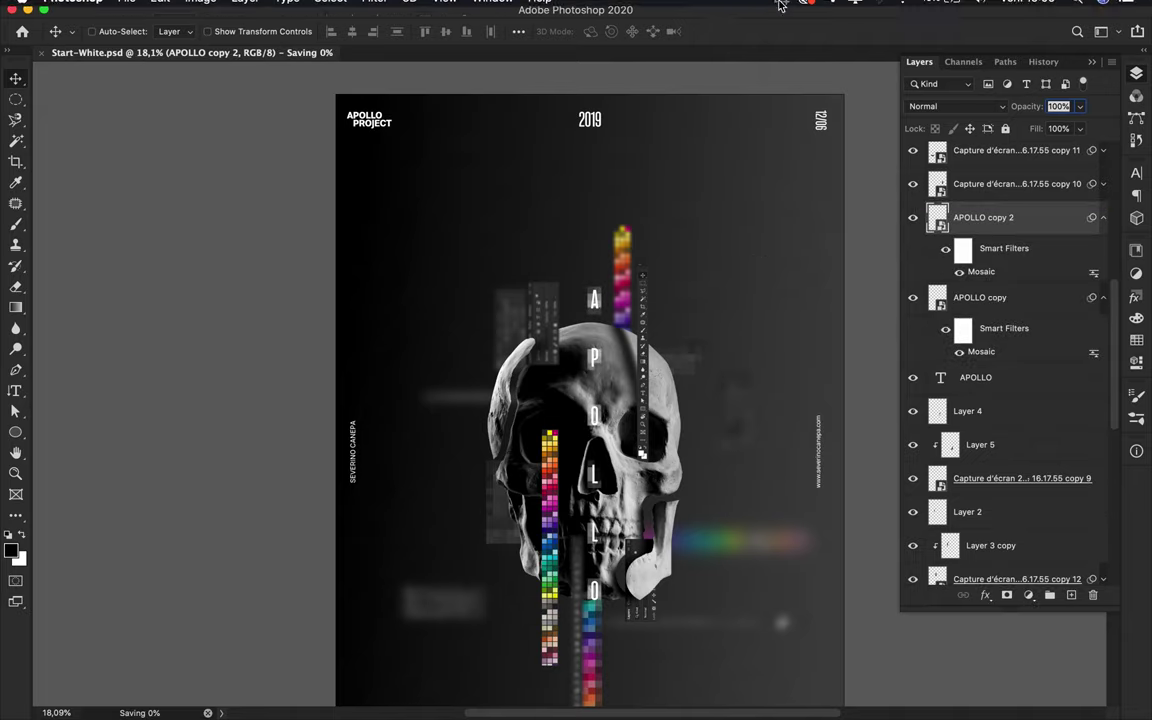
pyautogui.click(708, 7)
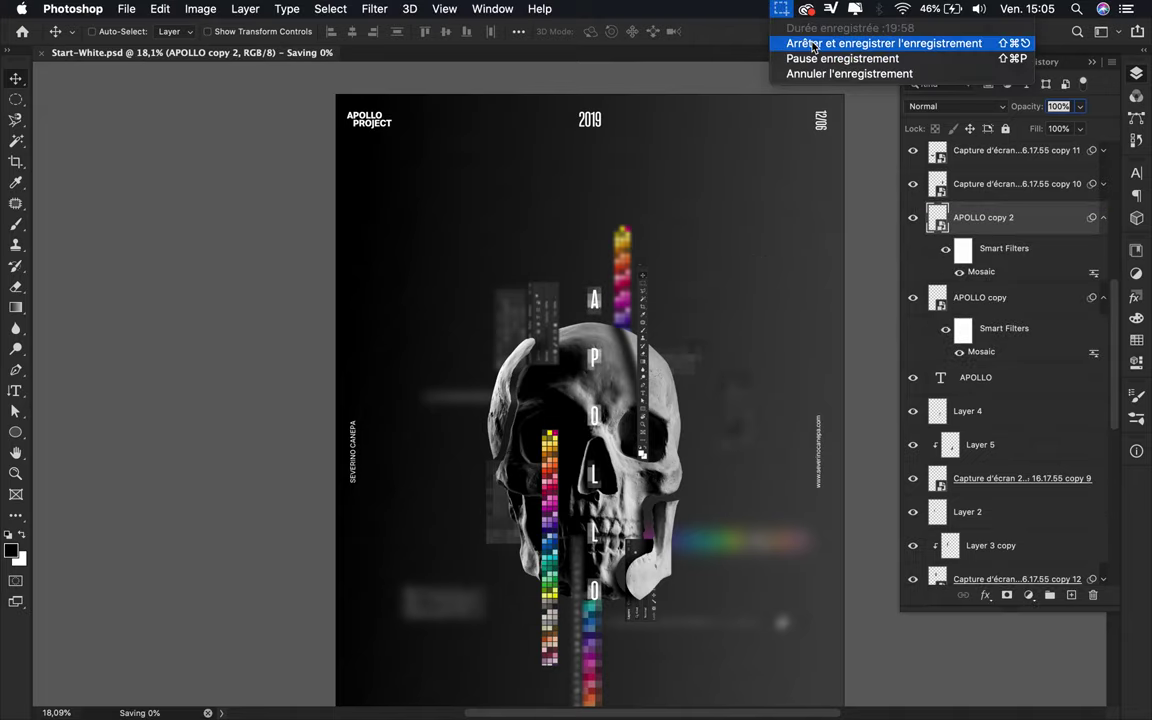
pyautogui.click(790, 41)
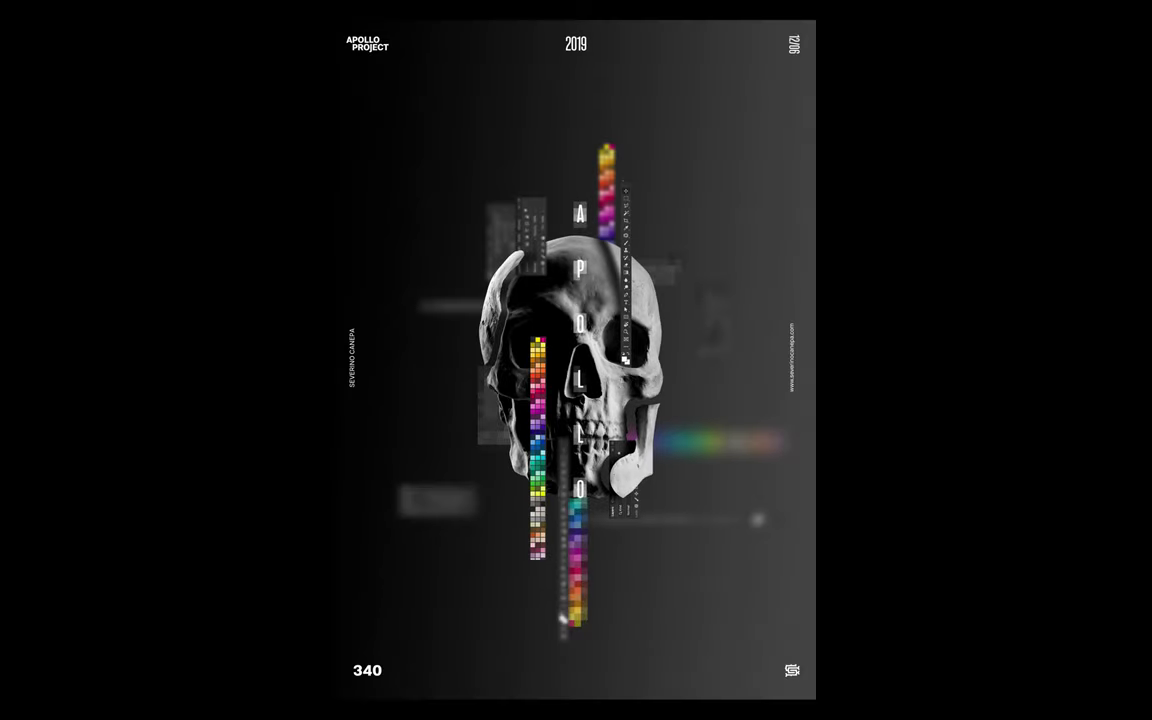